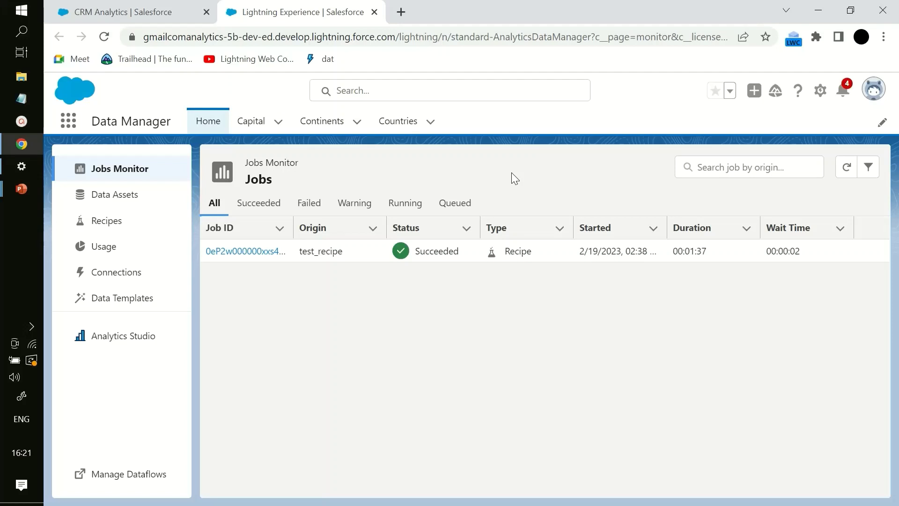
- Create a new recipe and add the salestest Accounts dataset with all its columns as input data
left_click(113, 222)
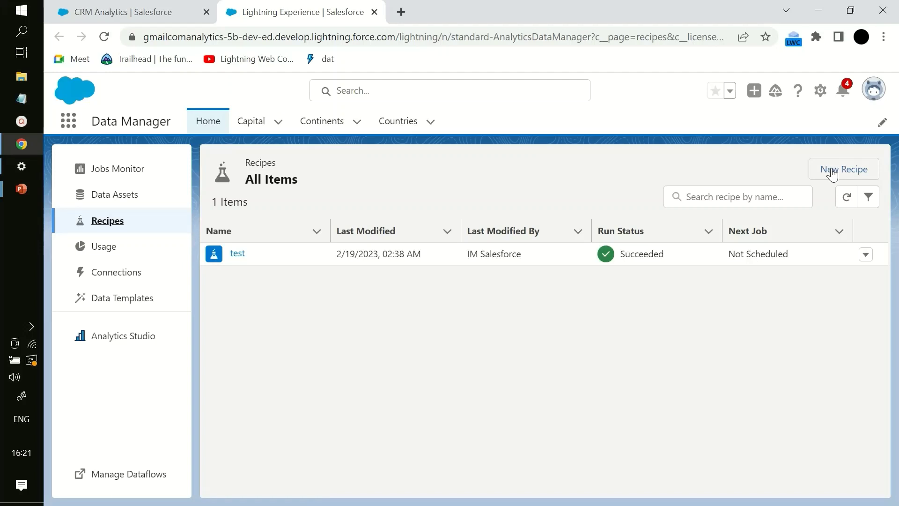
left_click(831, 170)
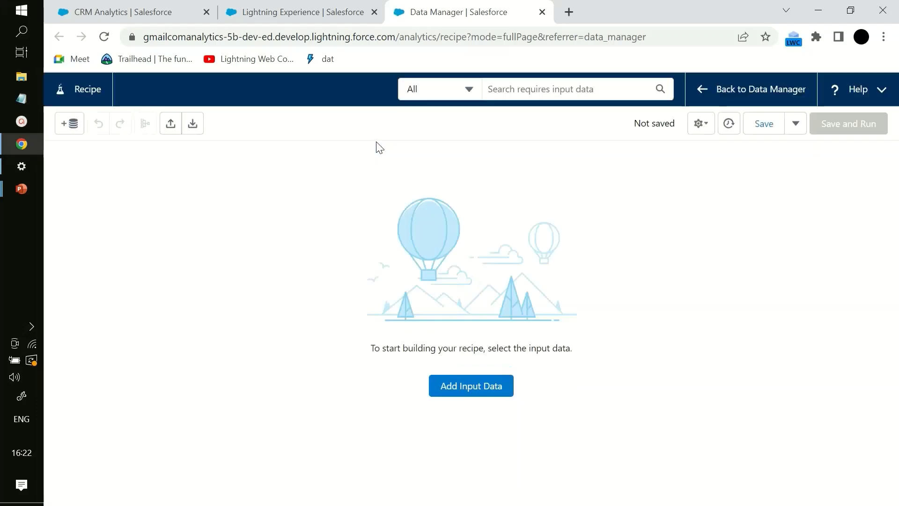
left_click(458, 388)
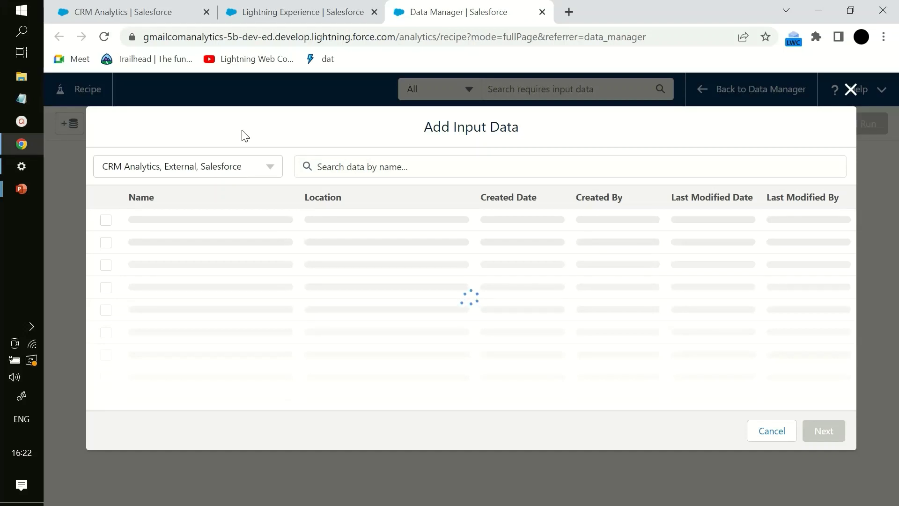
left_click(244, 168)
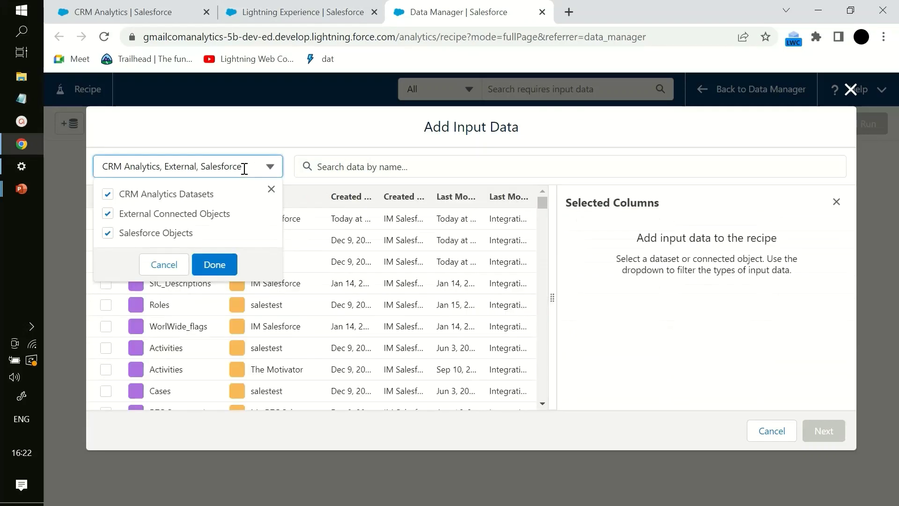
left_click(274, 134)
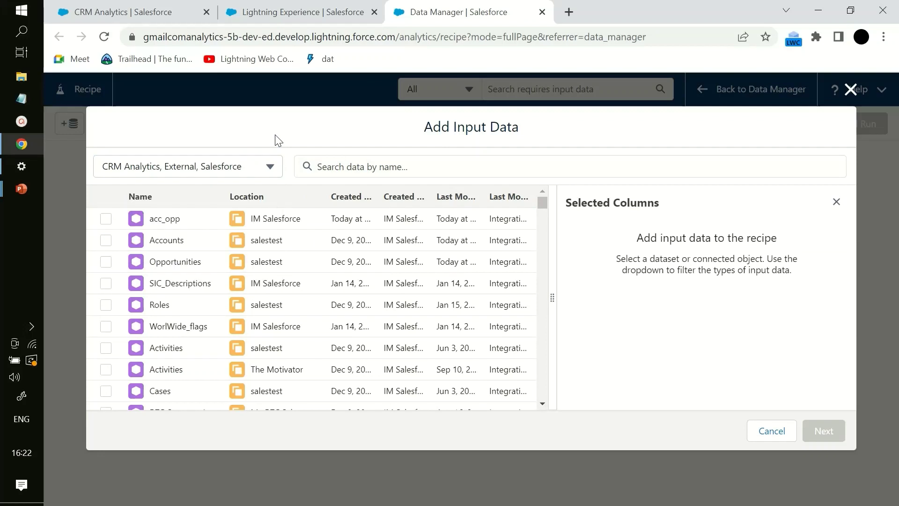
left_click(106, 240)
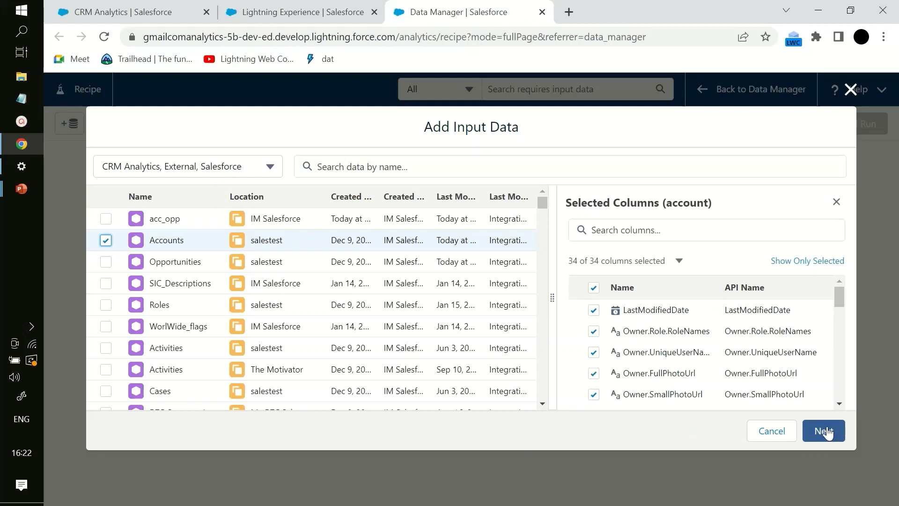
left_click(824, 431)
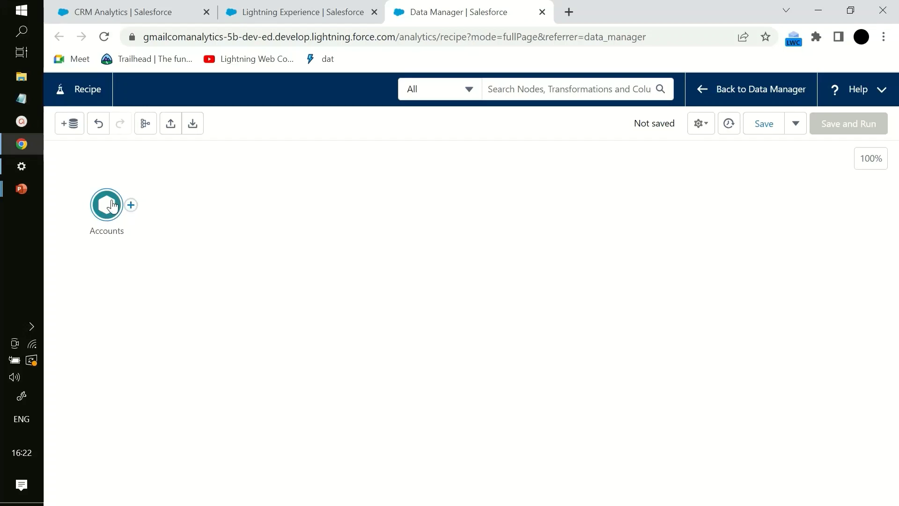
- Add a Join node after Accounts using the salestest Opportunities dataset, and dismiss the preview errors
left_click(130, 205)
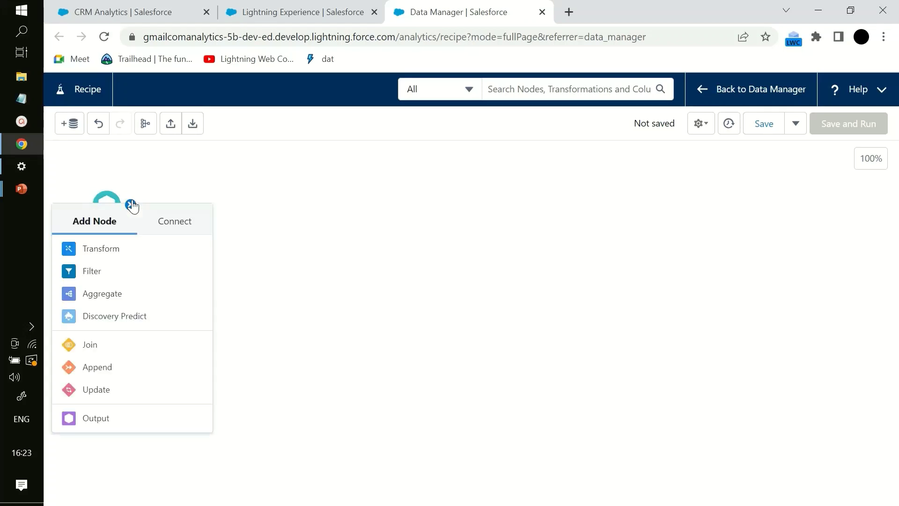
left_click(97, 351)
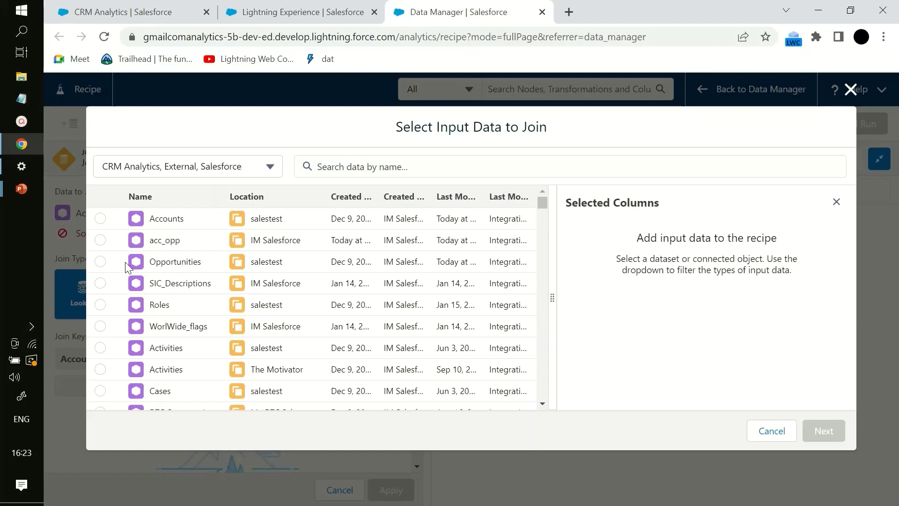
left_click(101, 262)
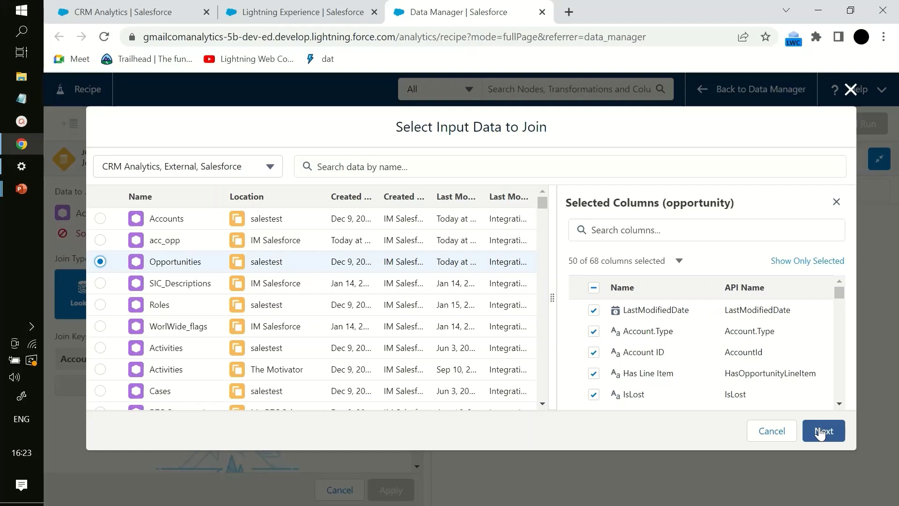
left_click(820, 432)
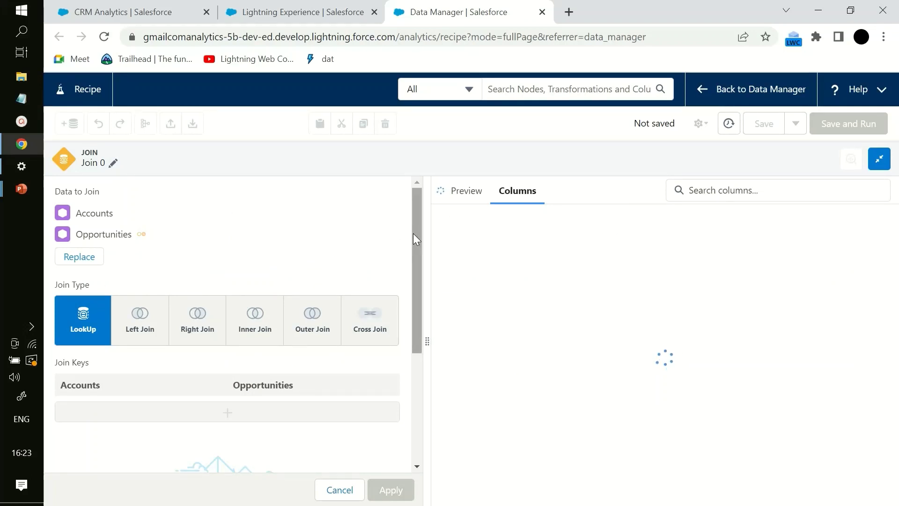
scroll(418, 271, "down", 2)
left_click_drag(419, 271, 424, 237)
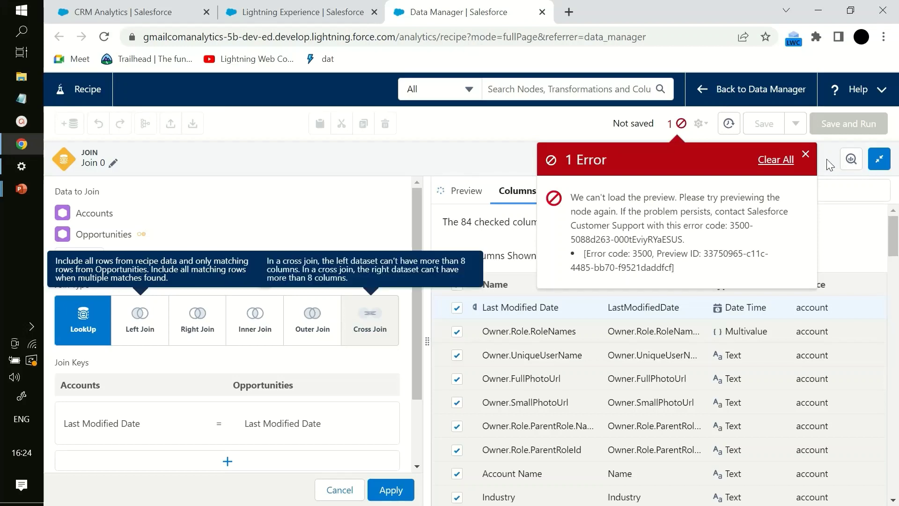
left_click(805, 154)
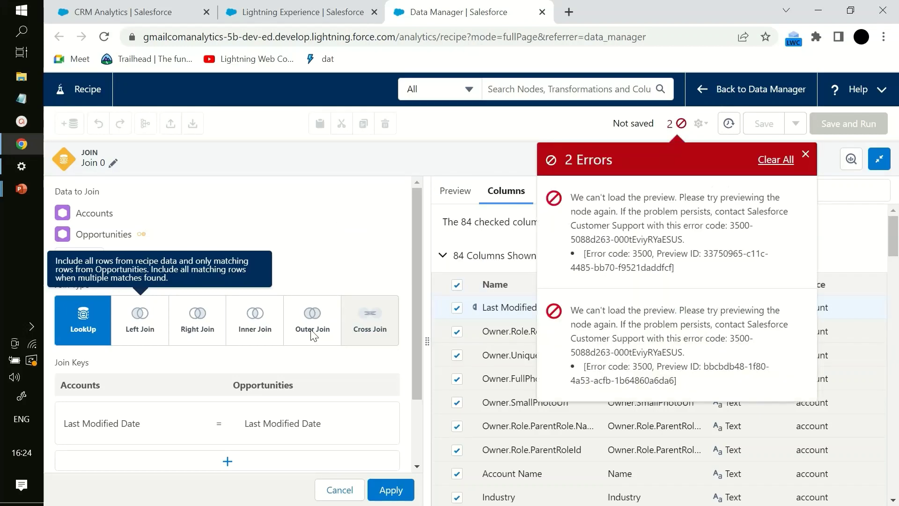
left_click(805, 153)
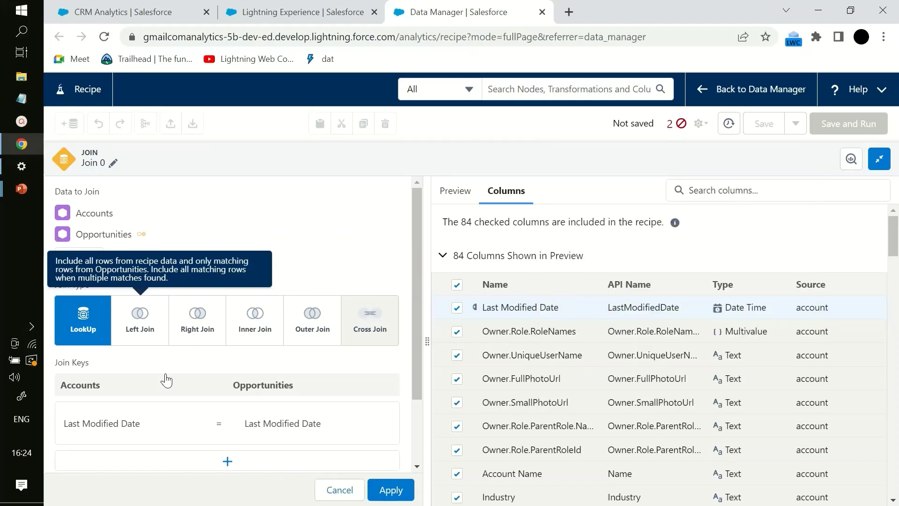
- Edit the existing join key pair and set the Accounts key to Account ID
left_click(150, 426)
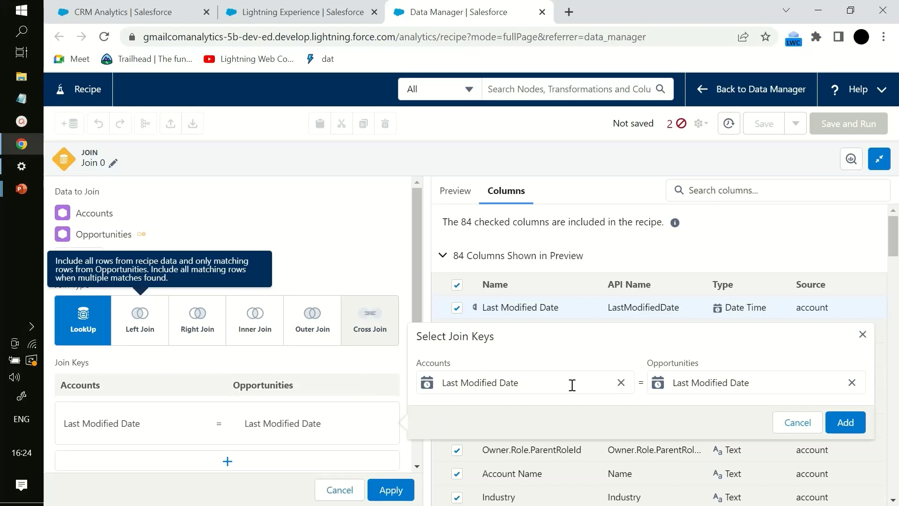
left_click(621, 383)
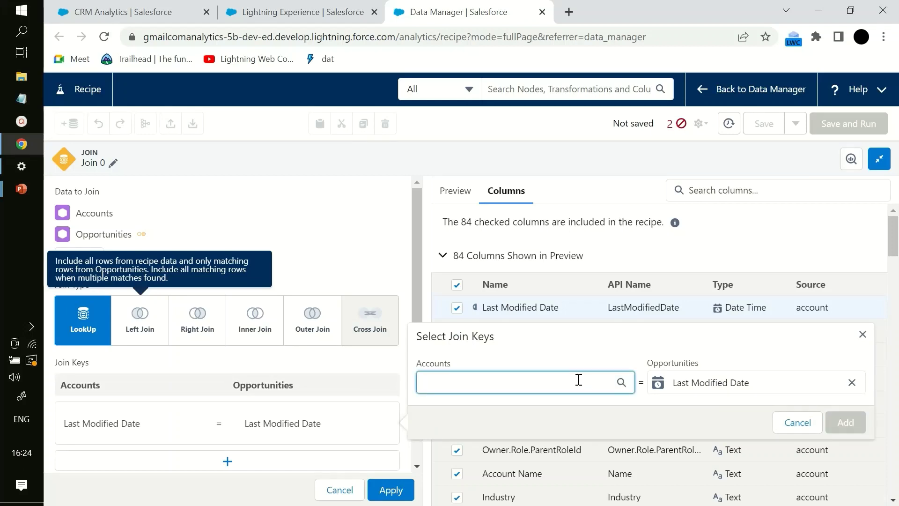
type("a")
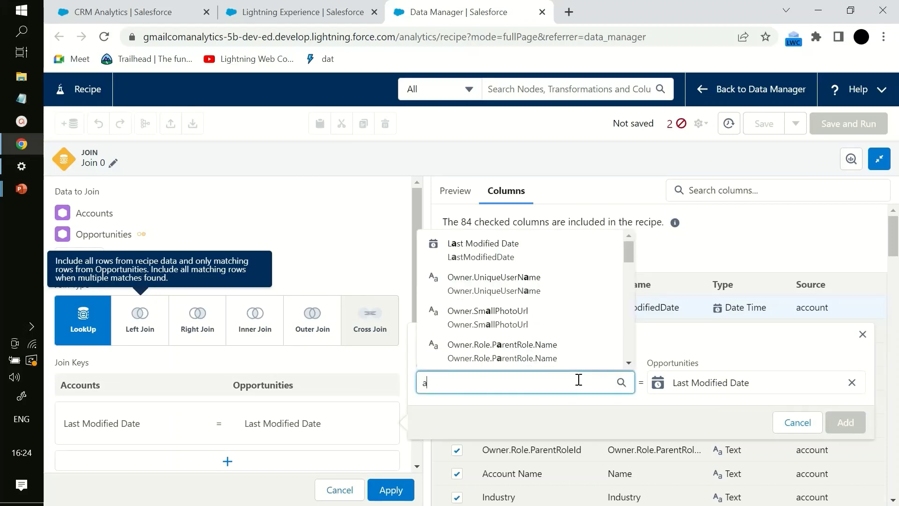
type("ccound")
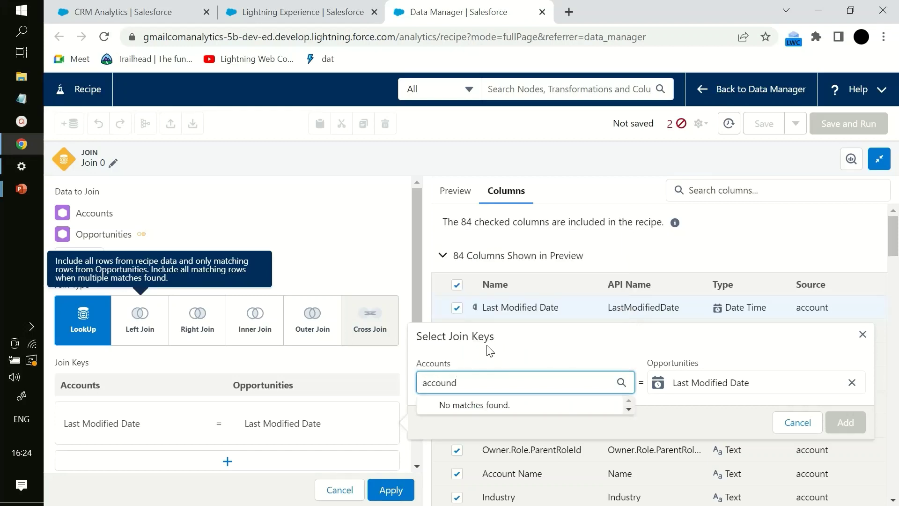
key("BackSpace")
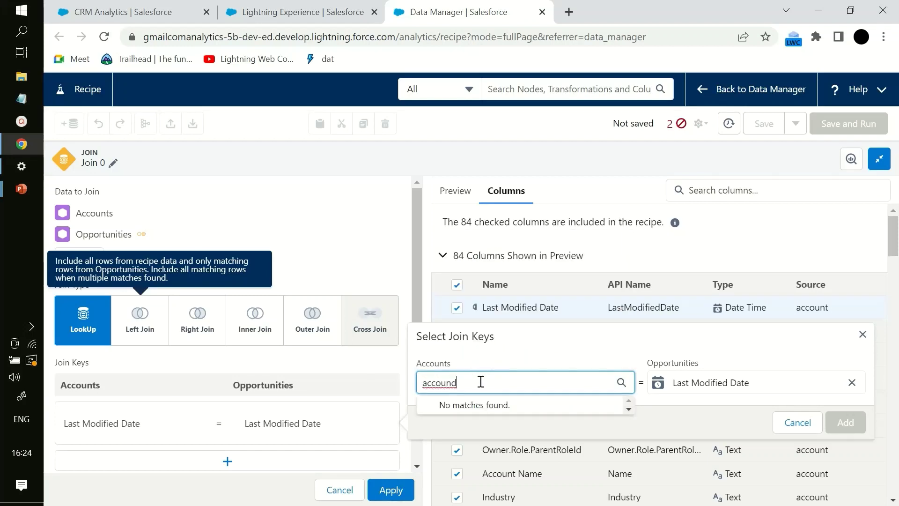
type("t")
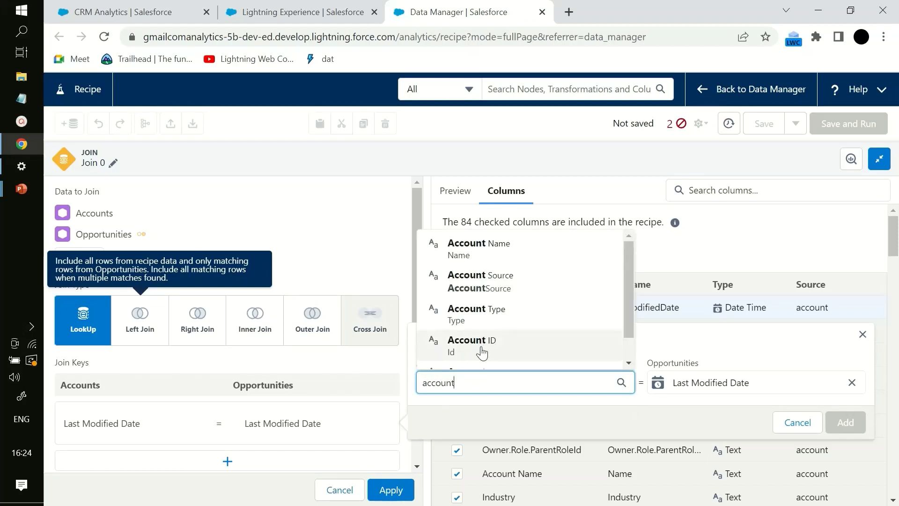
left_click(478, 350)
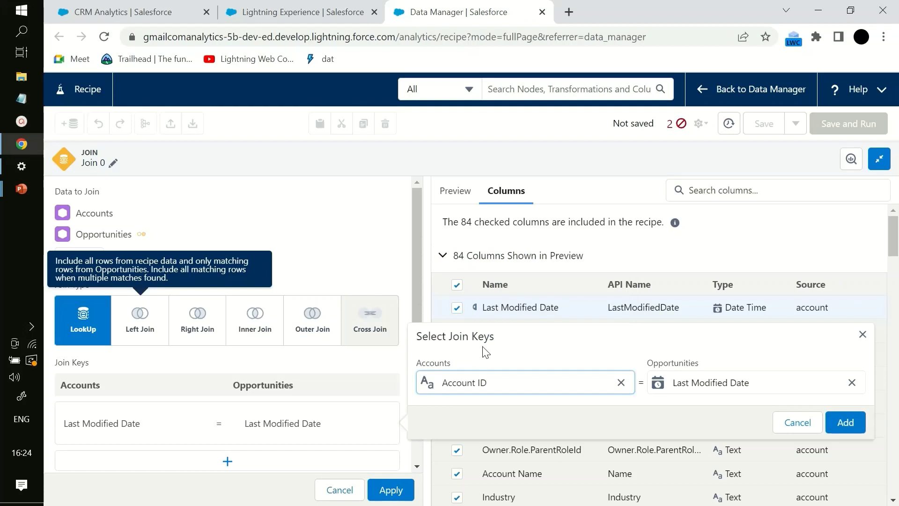
- Set the Opportunities join key to Account ID, save the key pair, and dismiss the preview errors
left_click(852, 382)
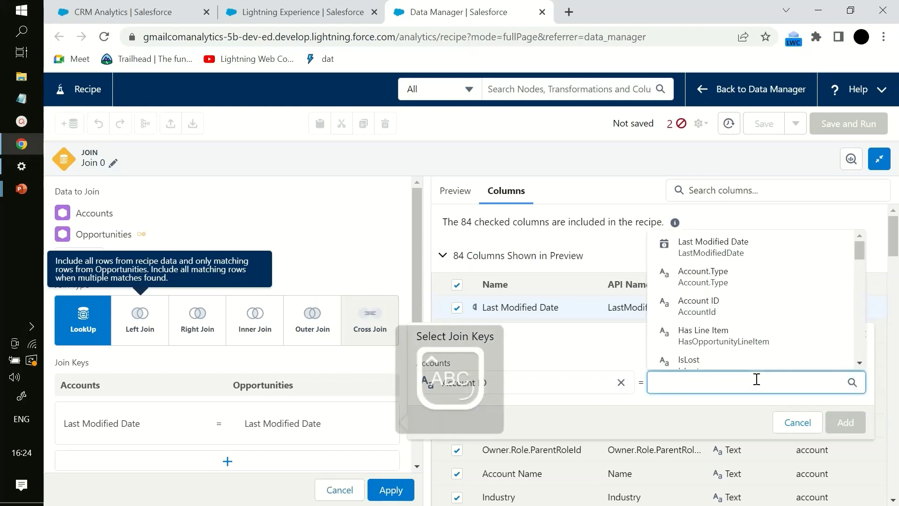
type("A")
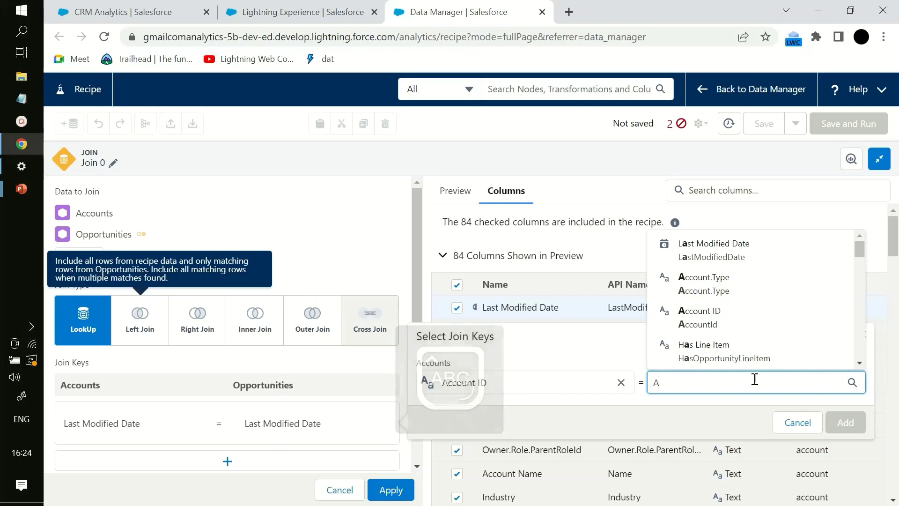
type("CC")
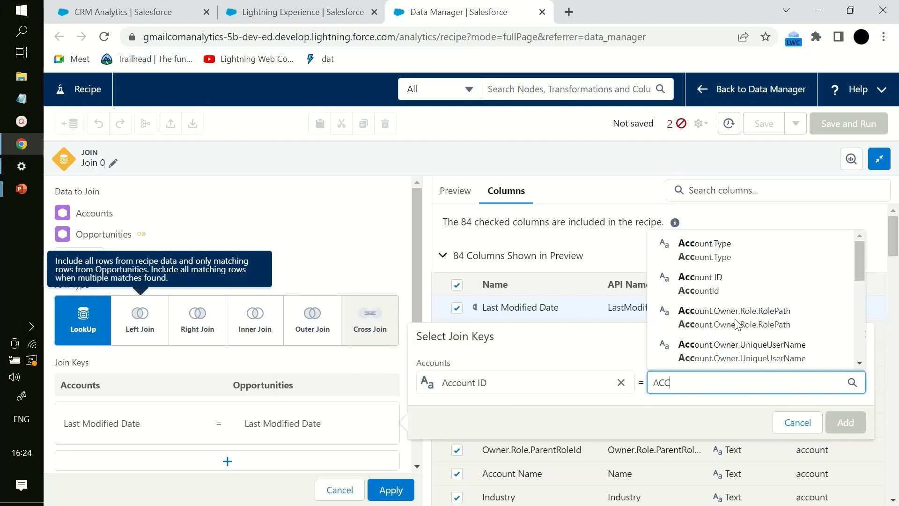
left_click(706, 285)
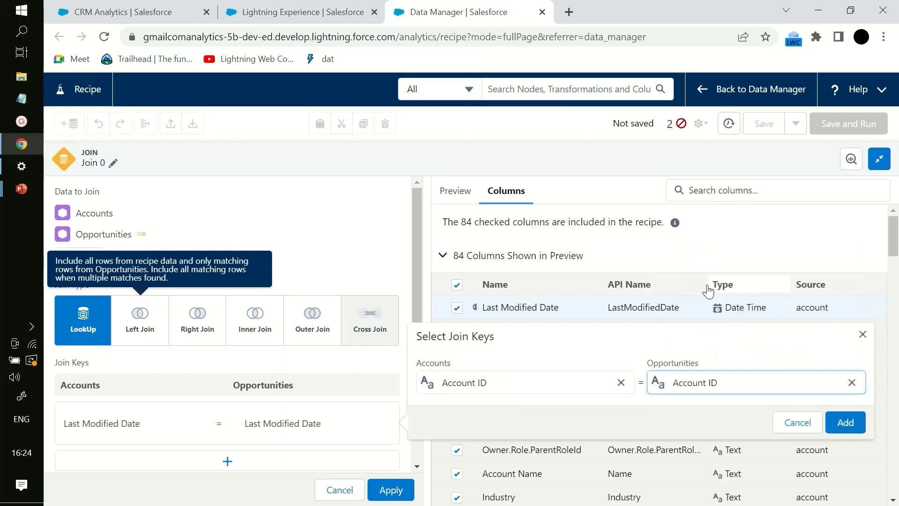
left_click(846, 424)
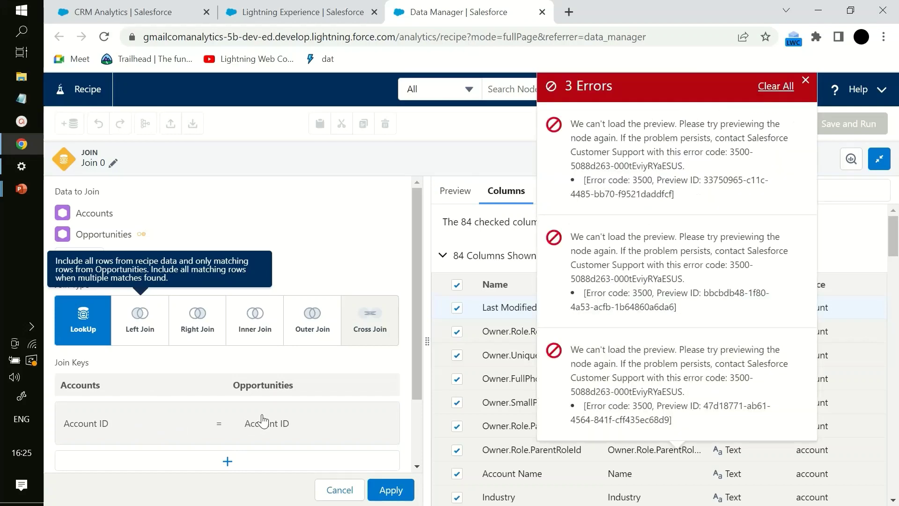
left_click(805, 81)
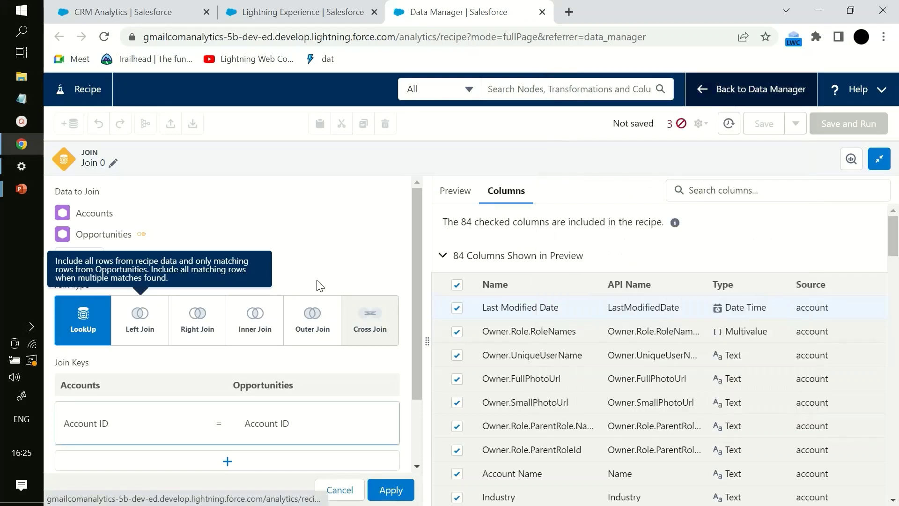
- Change the join type to Inner Join and apply the join settings
left_click(254, 322)
scroll(396, 381, "down", 2)
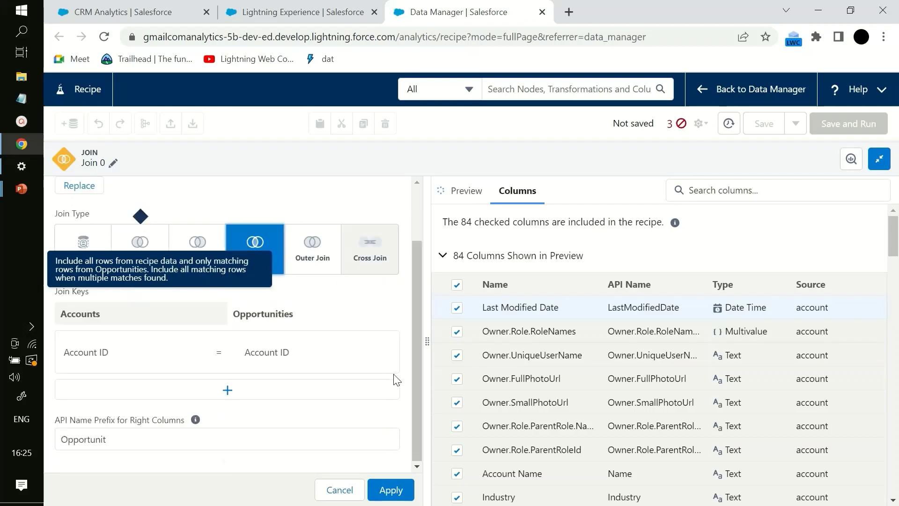
scroll(330, 359, "up", 2)
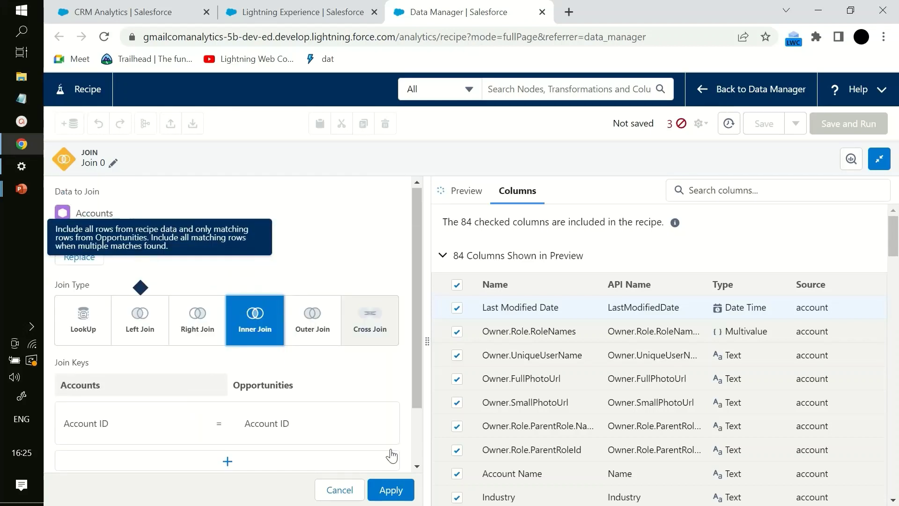
left_click(399, 490)
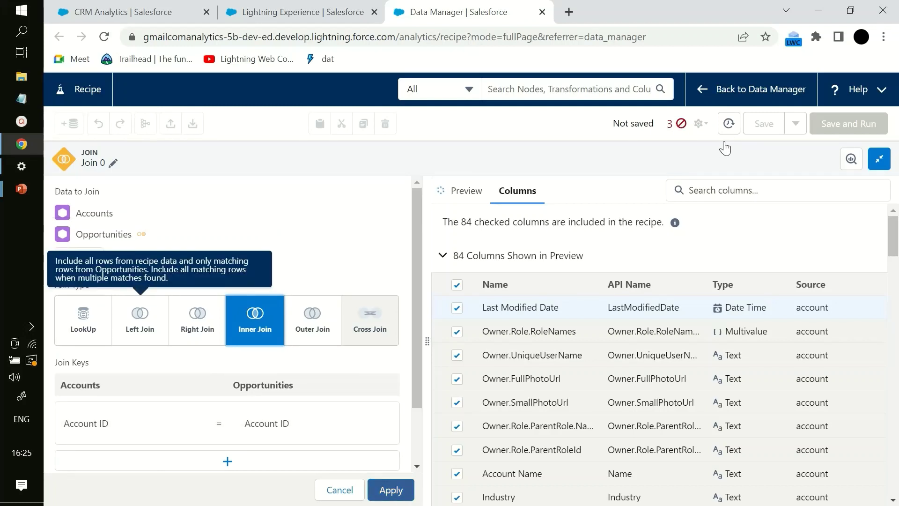
- Clear all preview errors from the recipe and return to the start of the Join node's settings
left_click(681, 126)
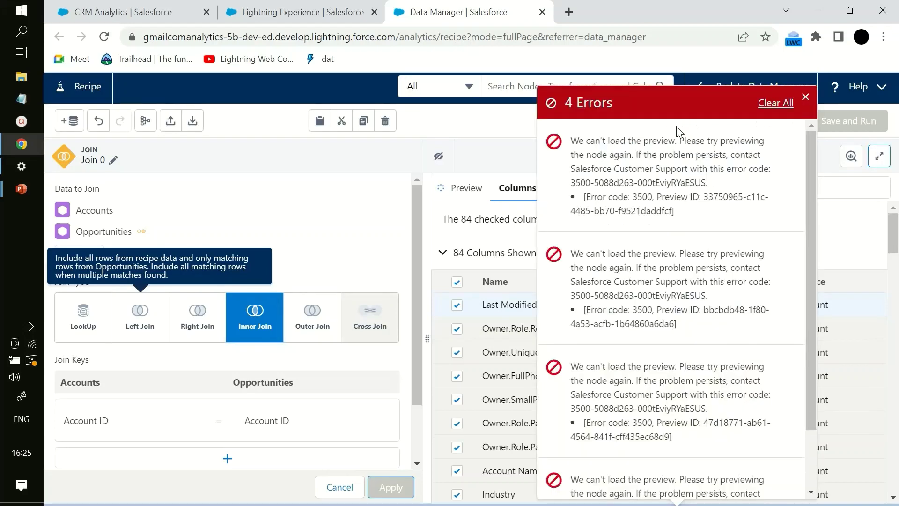
left_click(768, 105)
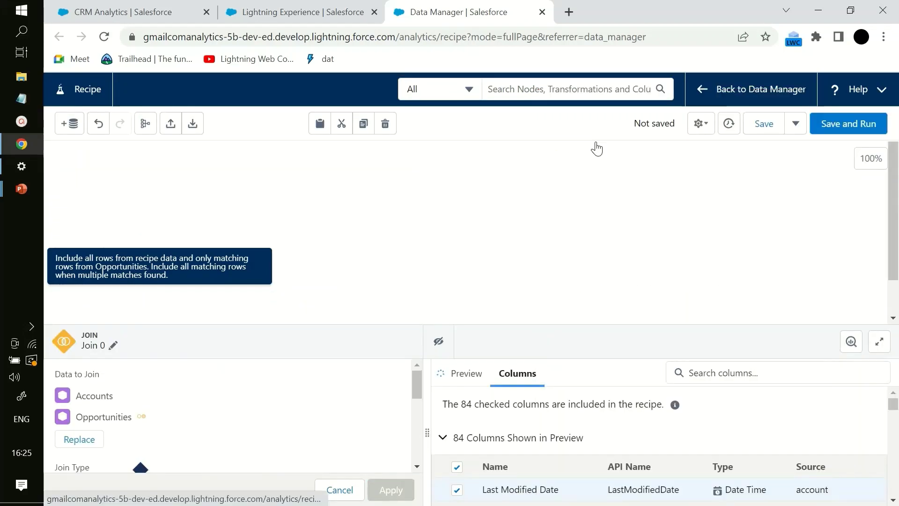
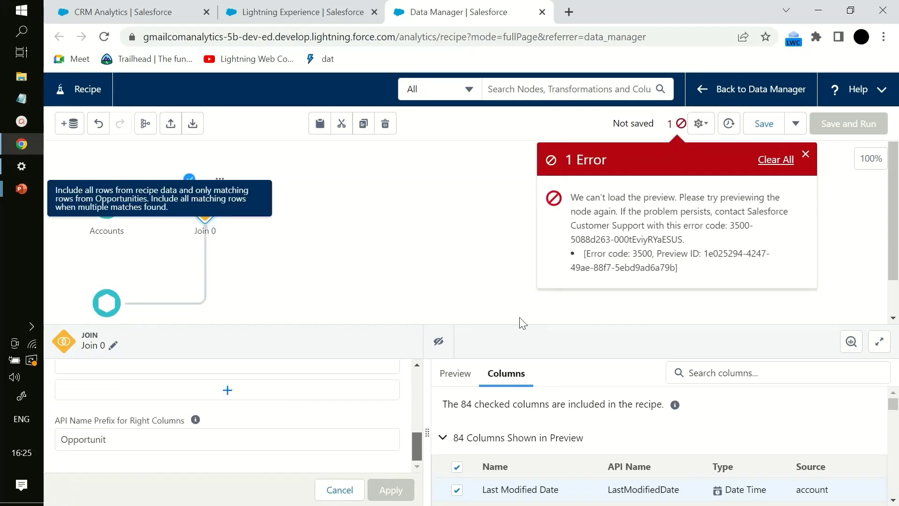
left_click(775, 160)
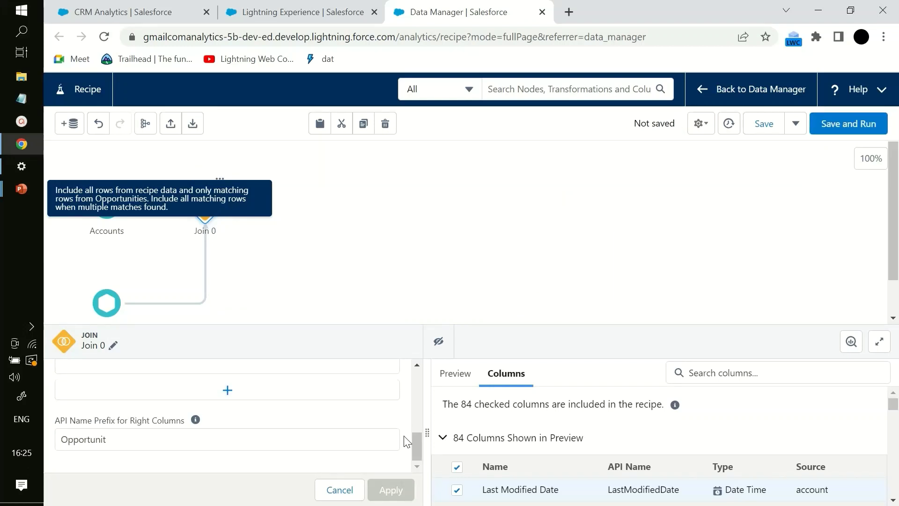
left_click_drag(418, 434, 428, 380)
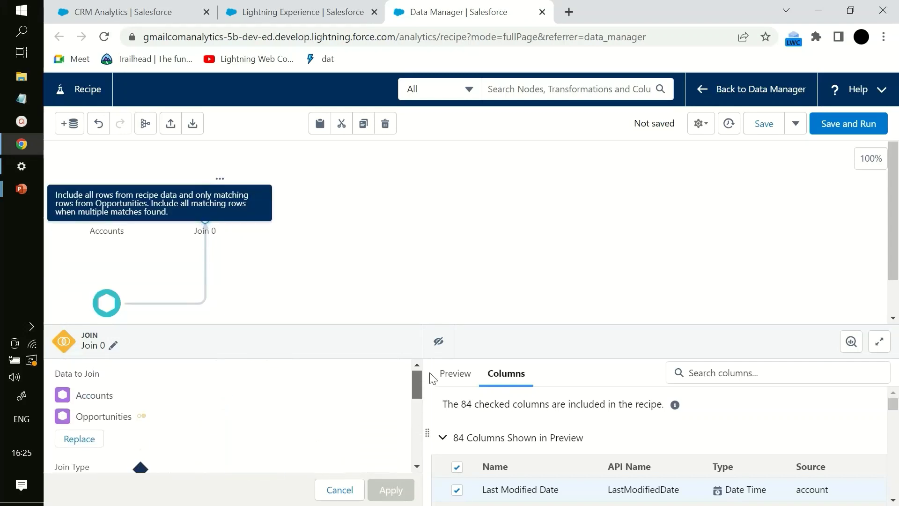
- Add an Output node after the Join 0 node in the recipe
left_click(215, 221)
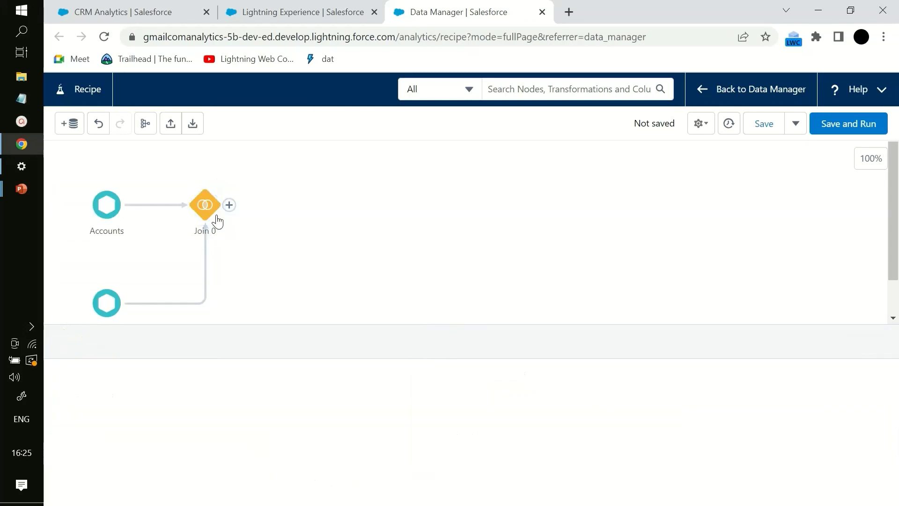
left_click(229, 205)
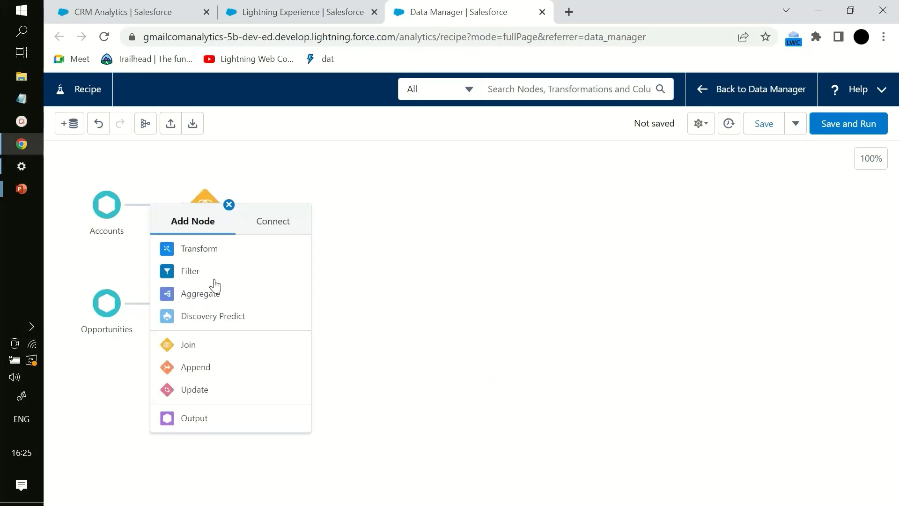
left_click(189, 418)
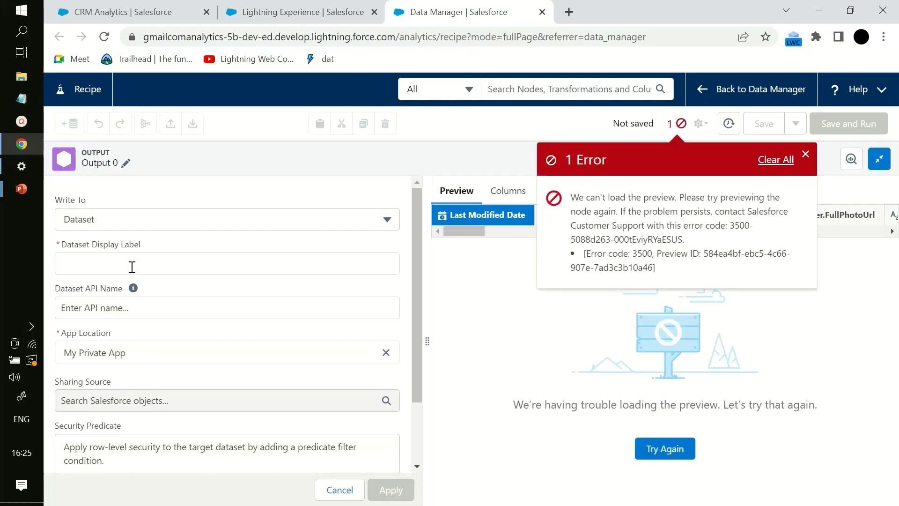
- Set the output's dataset display label to Common_data_Acc_Opp
left_click(132, 267)
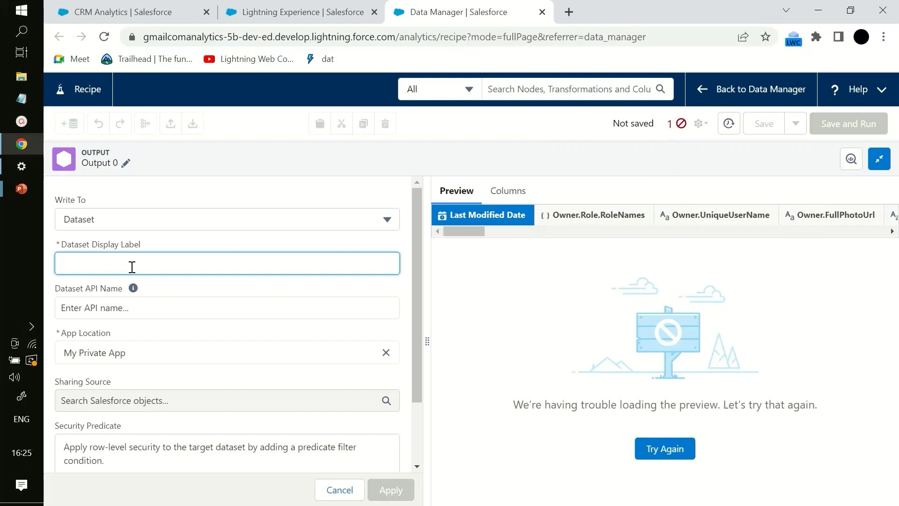
type("cOMMON")
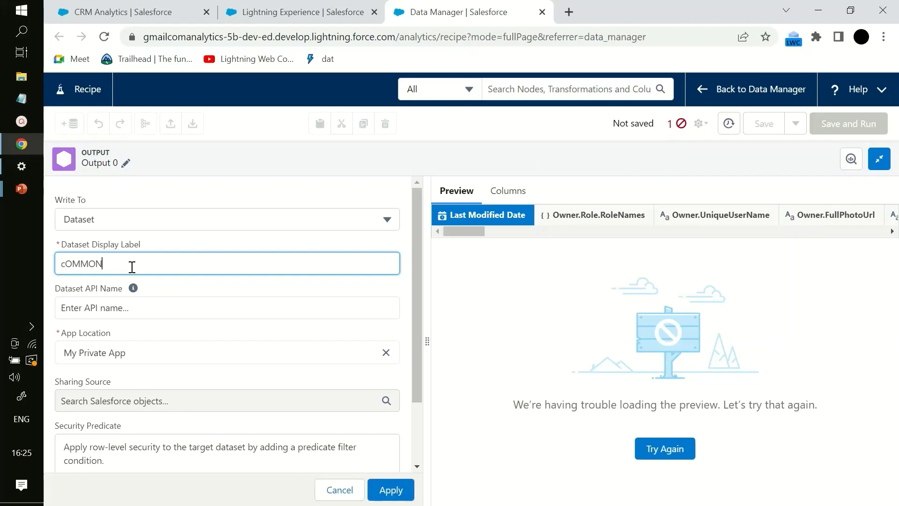
key("BackSpace")
key("BackSpace")
key("BackSpace")
key("BackSpace")
key("BackSpace")
key("BackSpace")
key("Caps_Lock")
type("Common_data_A")
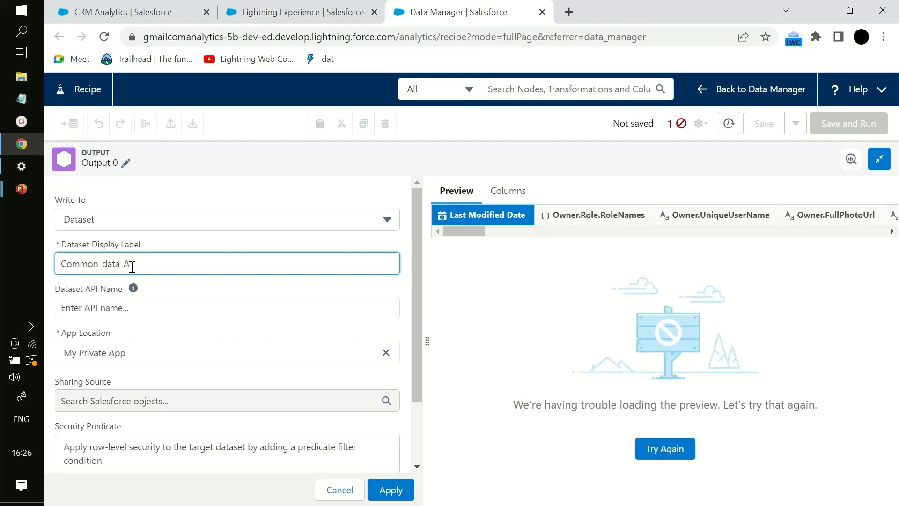
type("cc_")
type("OPP")
type("pp")
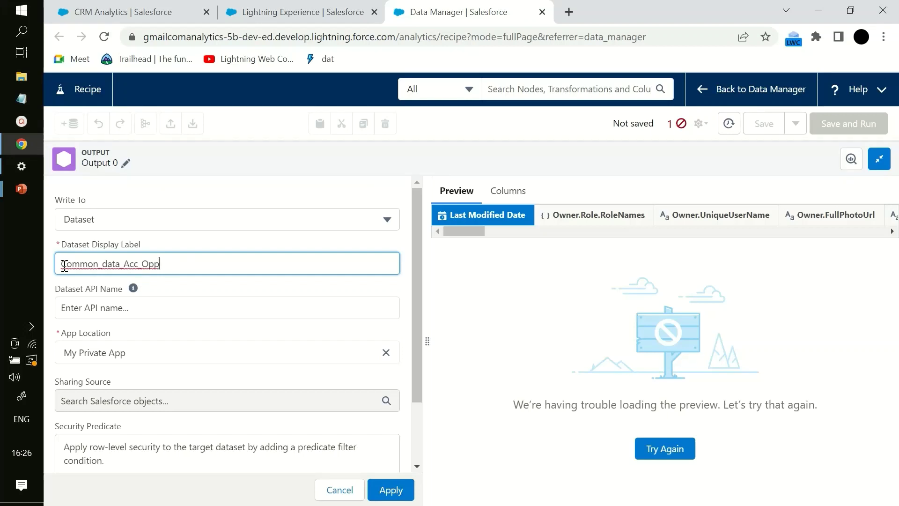
- Copy the display label into the dataset API name as Common_data_Acc_Opp and apply the output settings
double_click(64, 265)
key("ctrl+c")
left_click(96, 308)
key("ctrl+v")
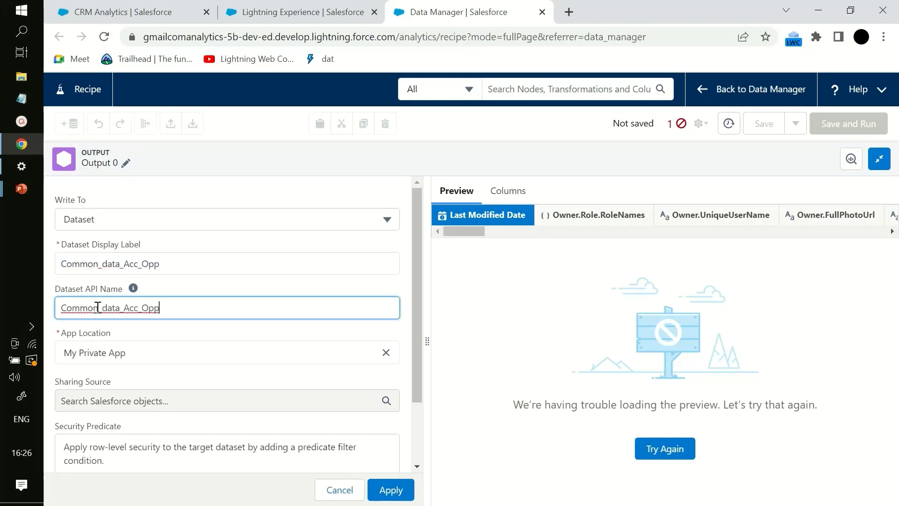
scroll(200, 374, "down", 2)
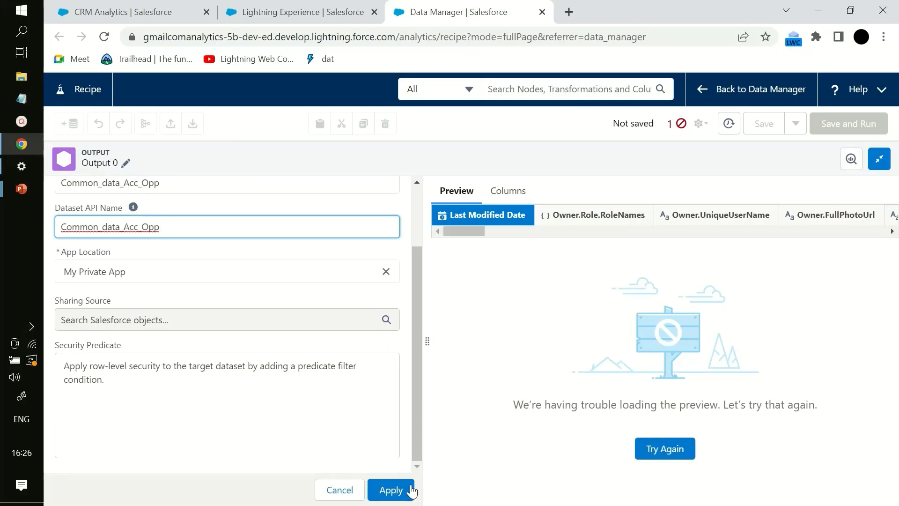
left_click(400, 494)
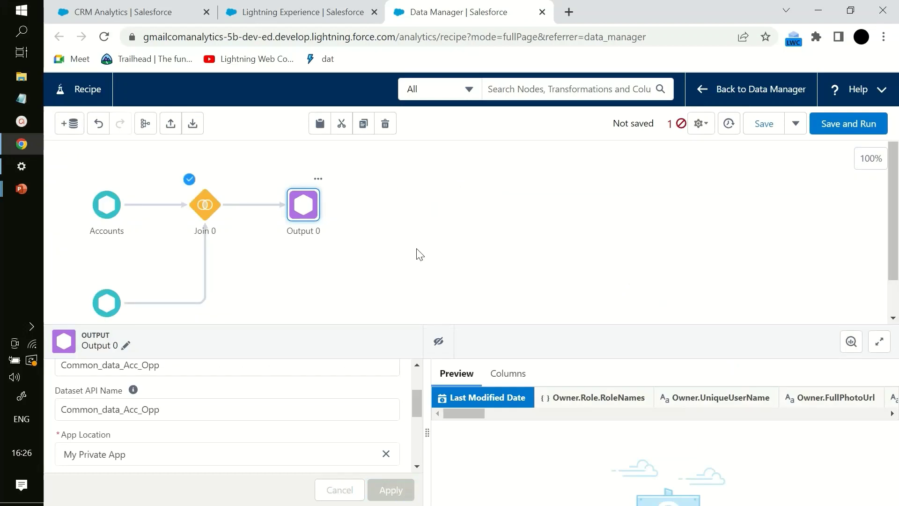
- Clear all preview errors and close the Output node's settings
left_click(682, 123)
left_click(776, 159)
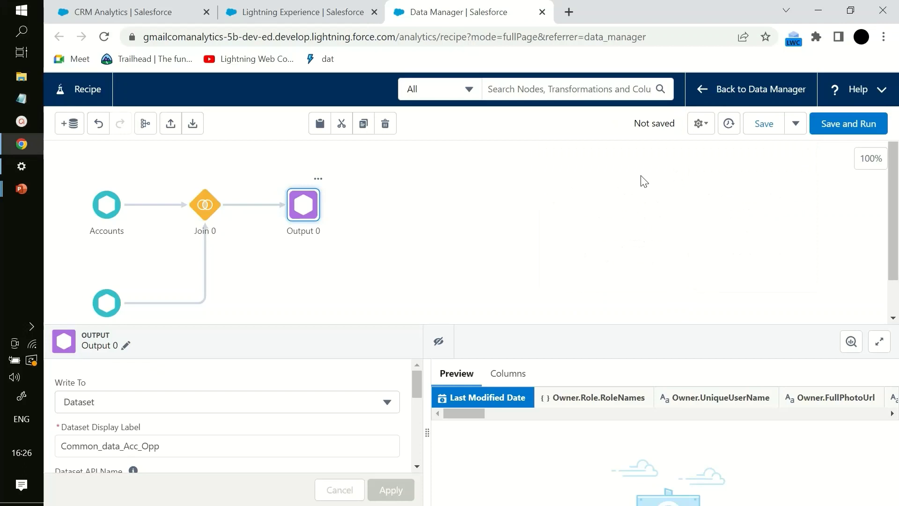
left_click(642, 181)
- Save the recipe as common_data_acc_and_opp and run it
left_click(846, 122)
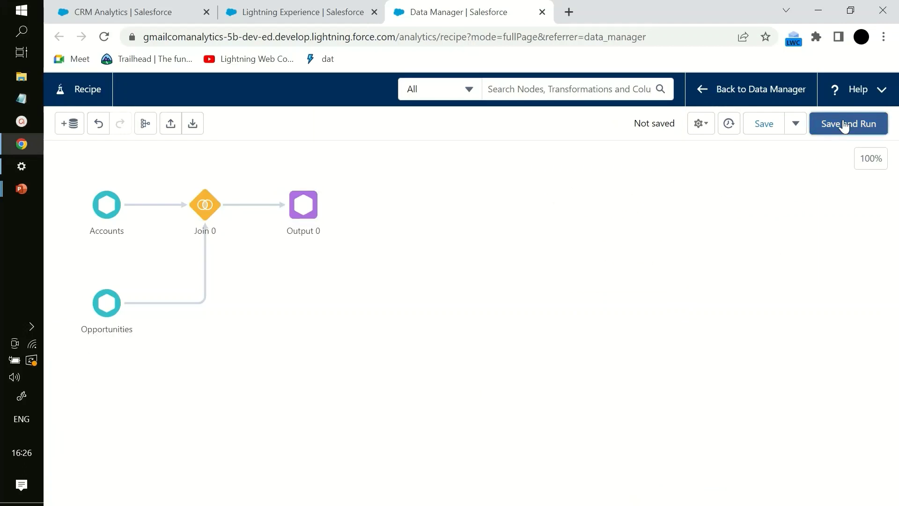
left_click(378, 253)
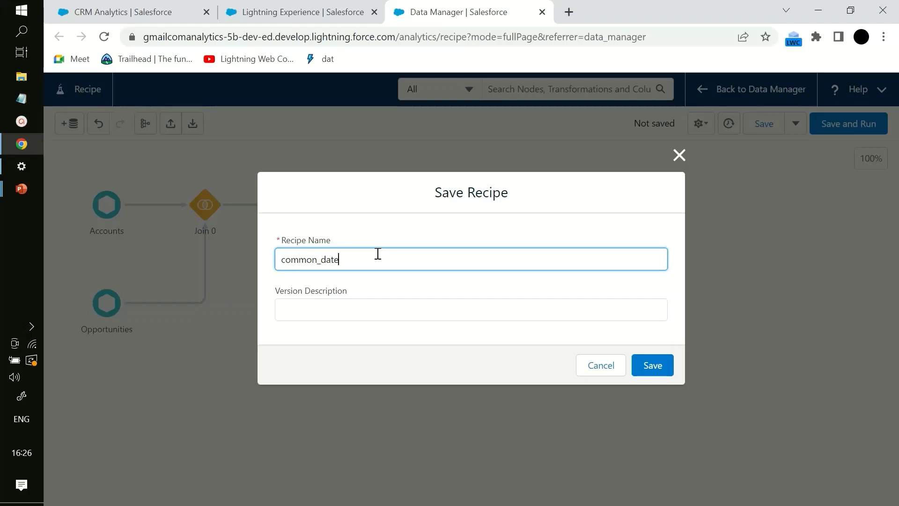
type("common_data_acc_opp")
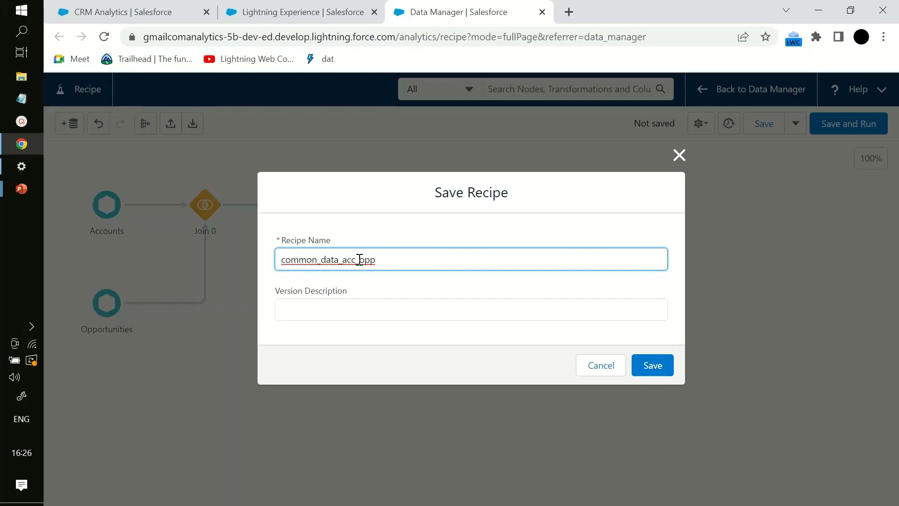
type("_and_")
left_click(669, 365)
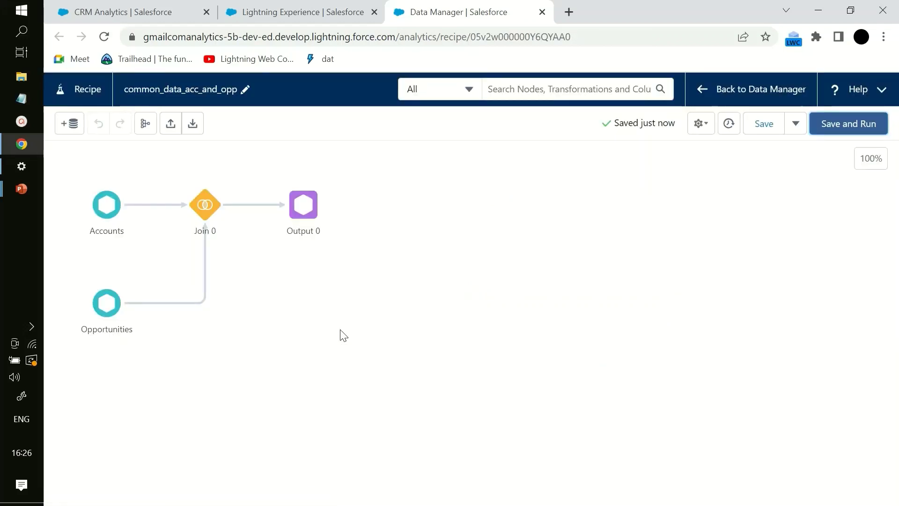
left_click(813, 117)
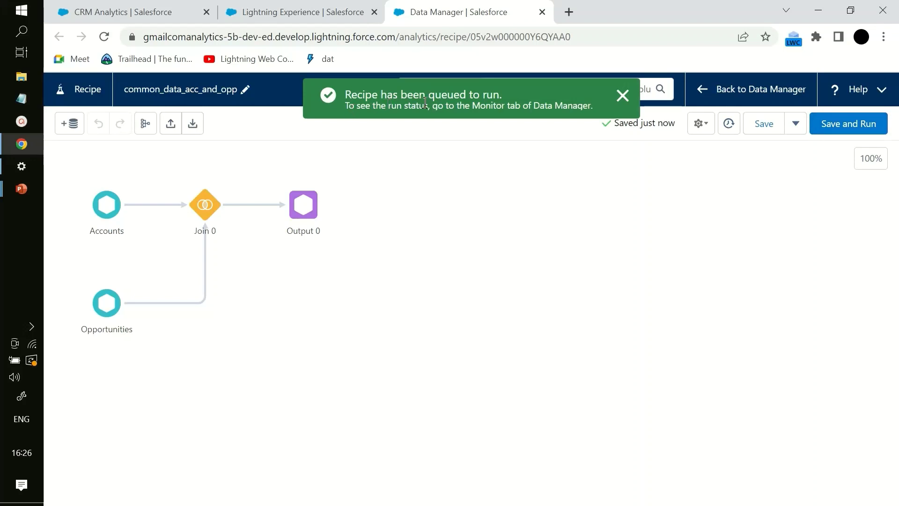
- Switch to the Data Manager home page and open the new recipe run's details from the Jobs Monitor
left_click(294, 3)
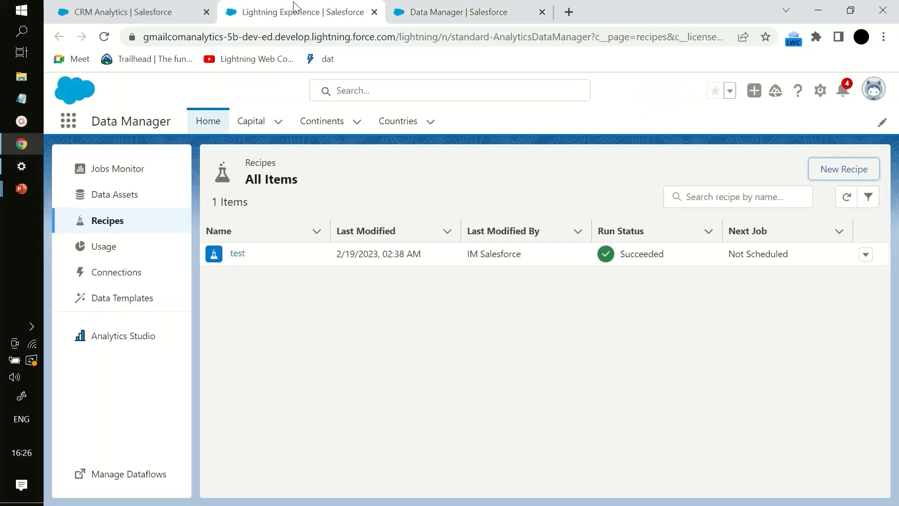
left_click(127, 179)
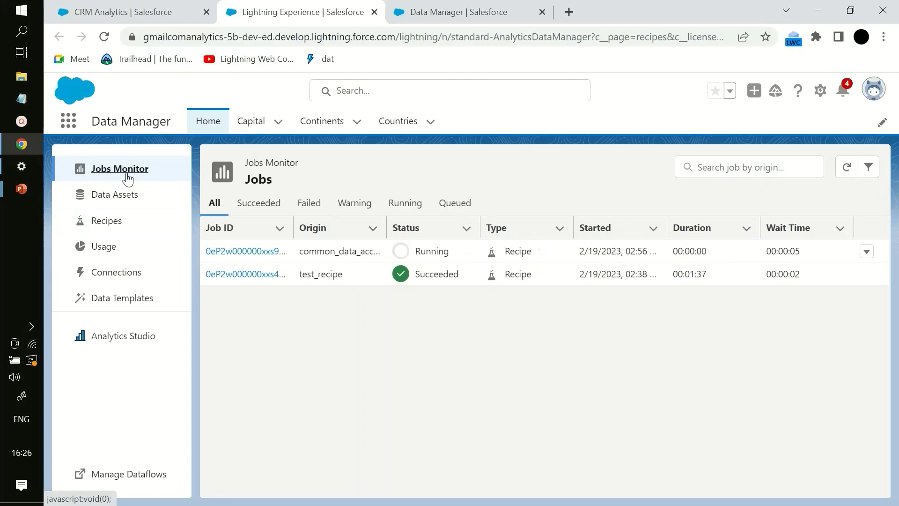
left_click(255, 253)
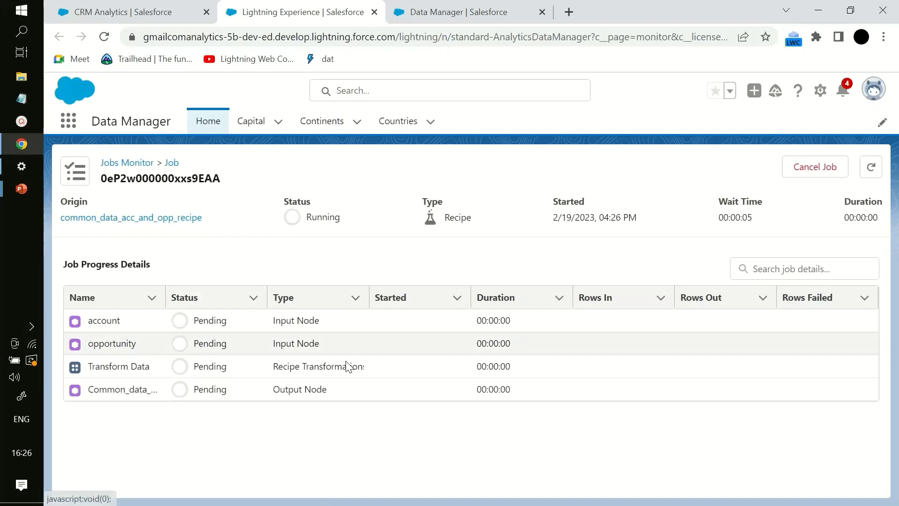
- Recheck the progress of the recipe job's nodes by reloading the Jobs Monitor and reopening the job details
left_click(104, 36)
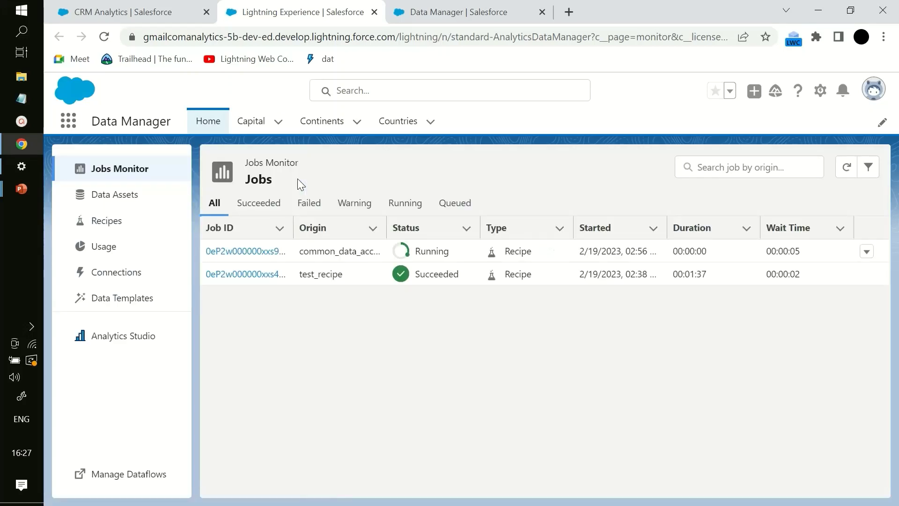
left_click(240, 253)
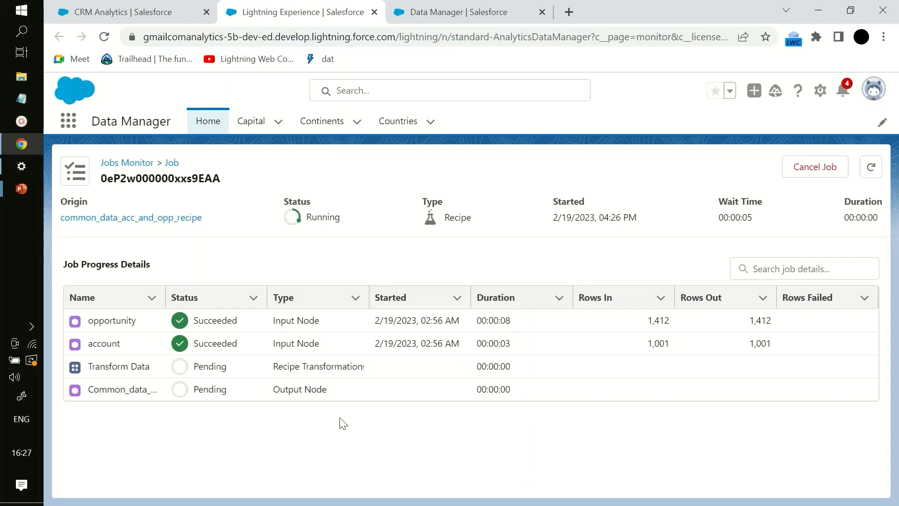
left_click(104, 36)
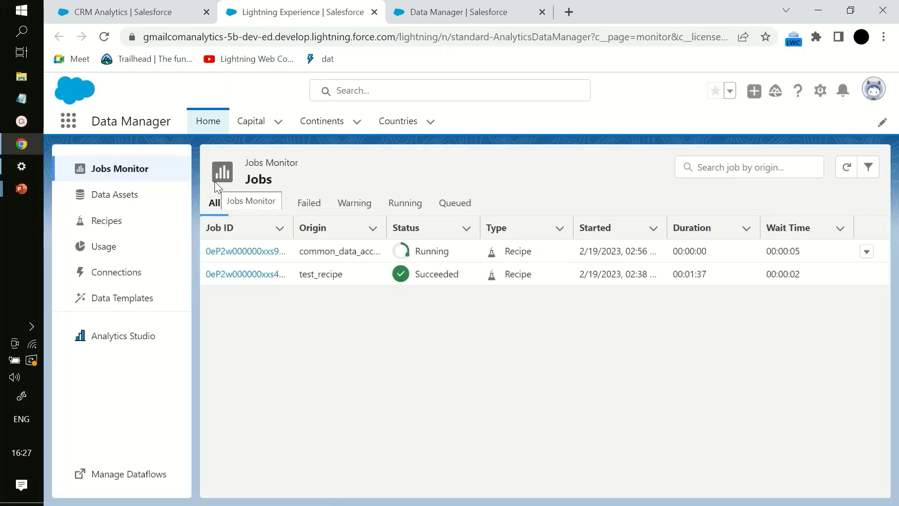
left_click(257, 253)
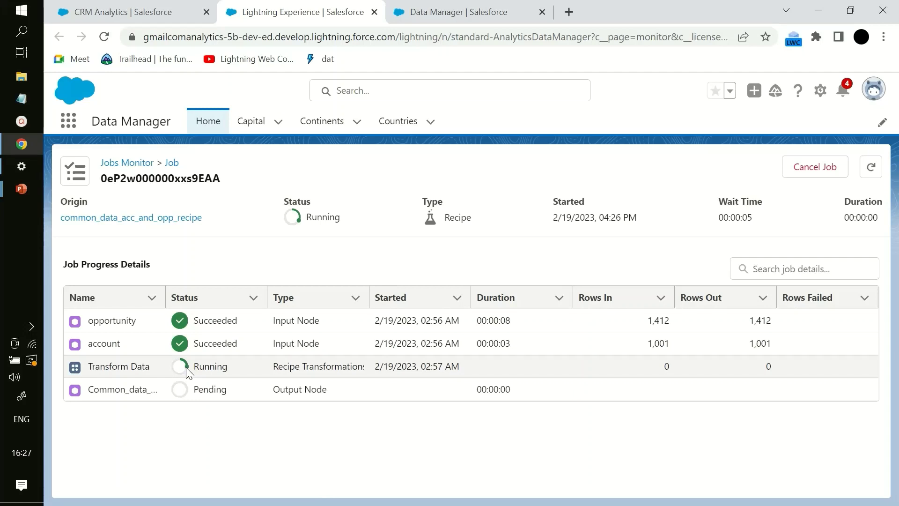
left_click(209, 121)
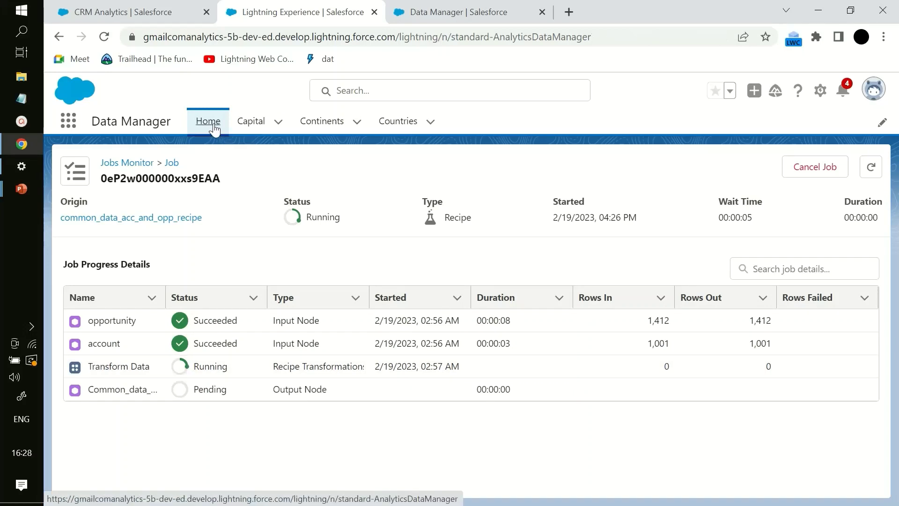
left_click(135, 164)
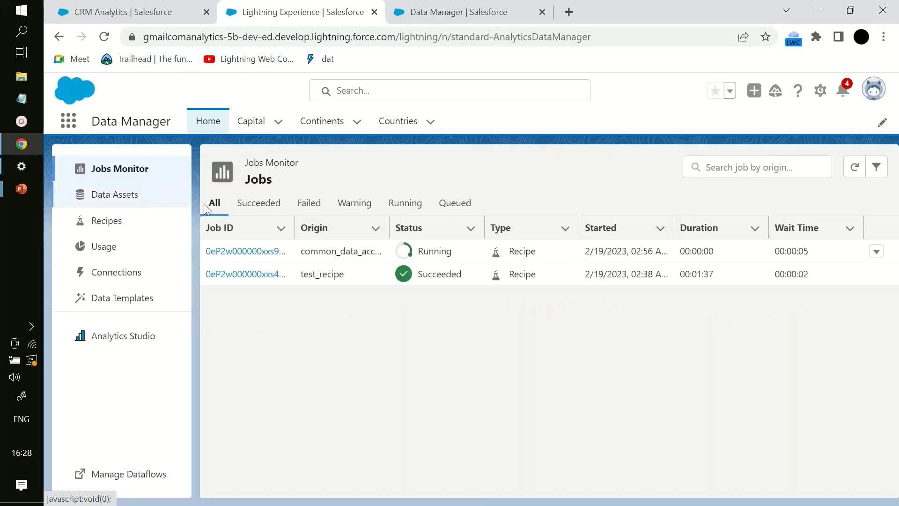
left_click(235, 252)
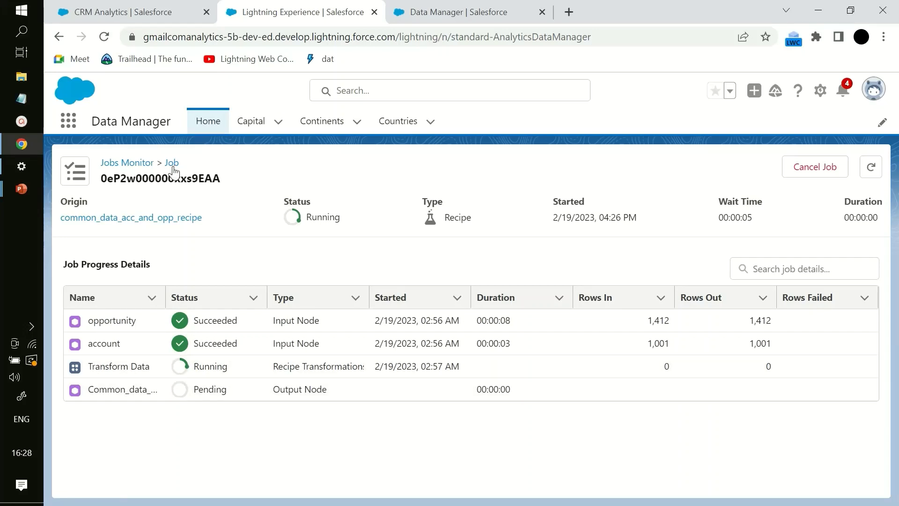
left_click(128, 164)
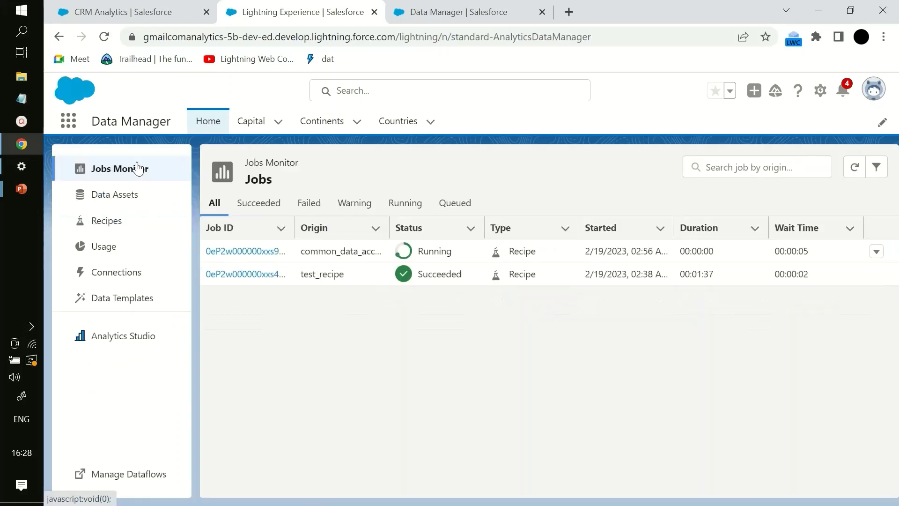
- Widen the Type column in the recipe job's details and show the help text for Recipe Transformations
left_click(253, 254)
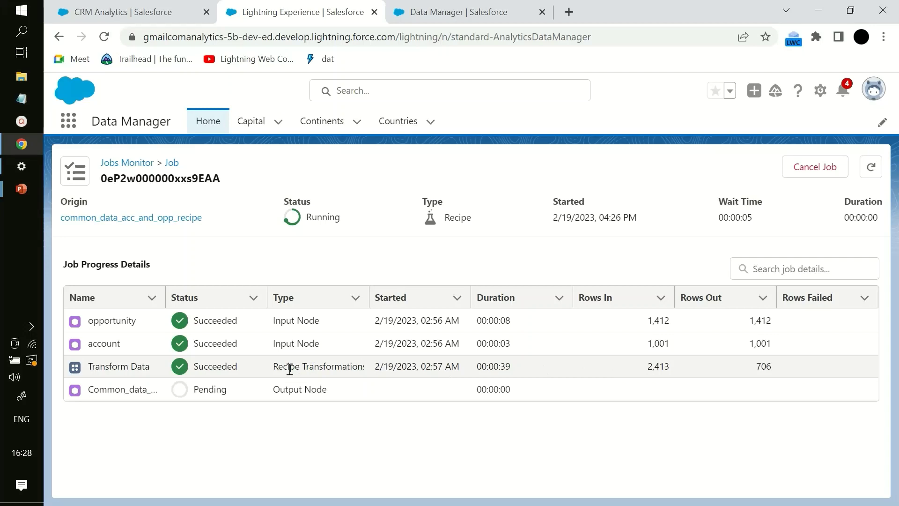
left_click_drag(275, 366, 418, 298)
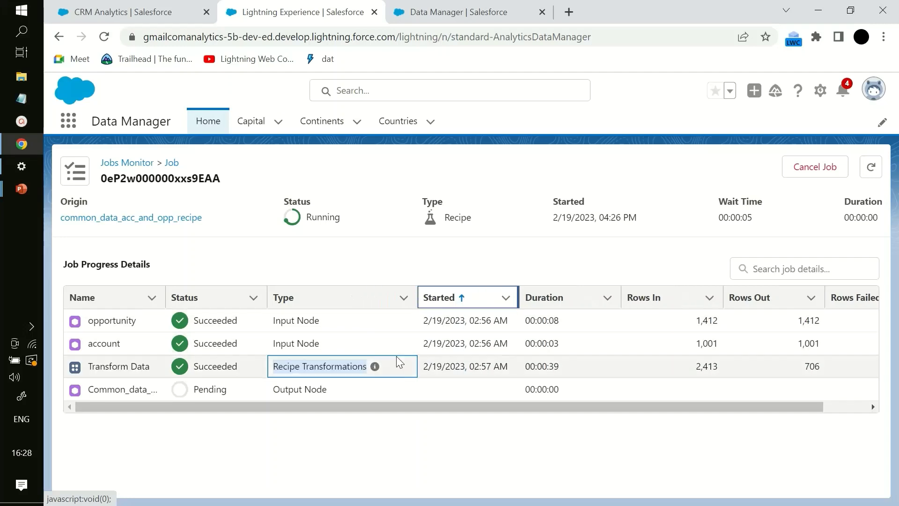
mouse_move(380, 362)
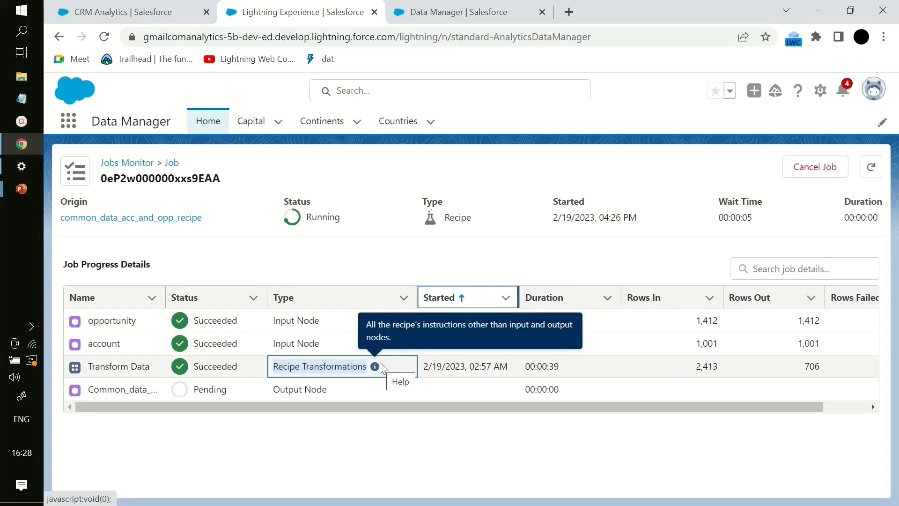
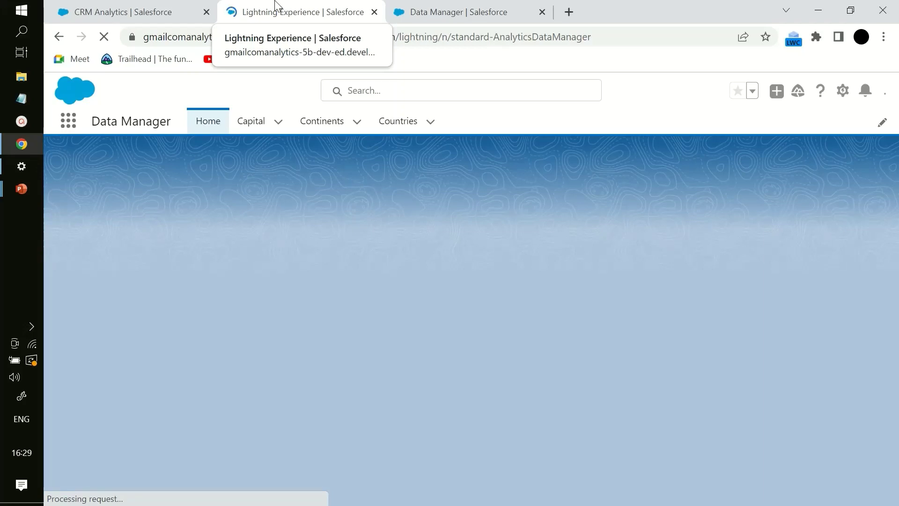
- Open the datasets list in Data Assets, widen the Title column, and look for the Common_data_Acc_Opp dataset
left_click(428, 6)
left_click(321, 8)
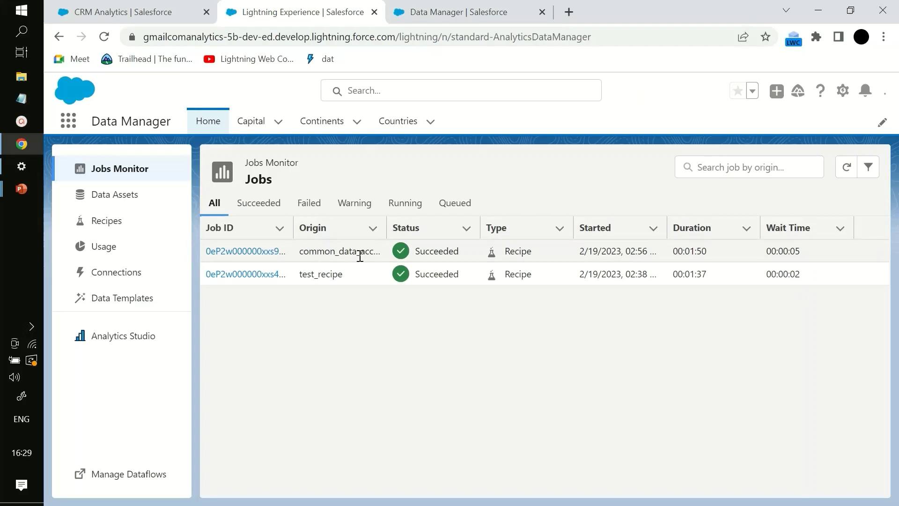
left_click(105, 199)
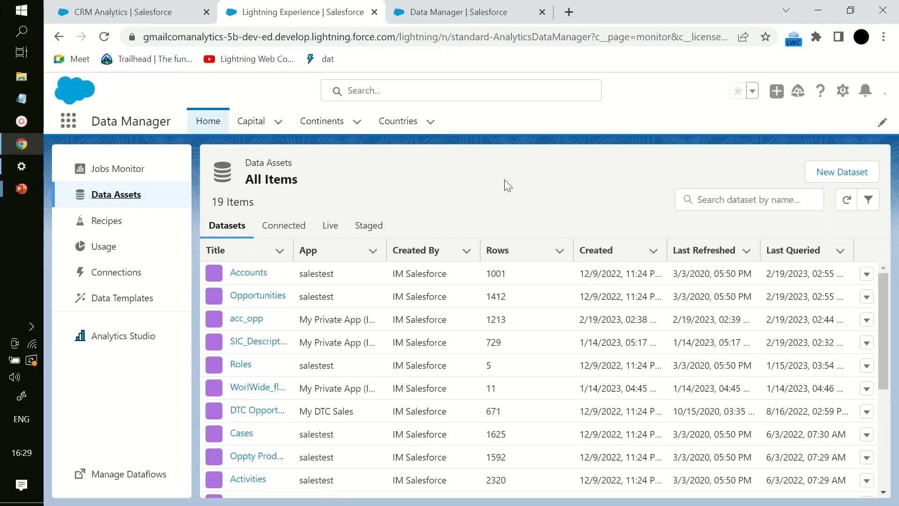
left_click(293, 246)
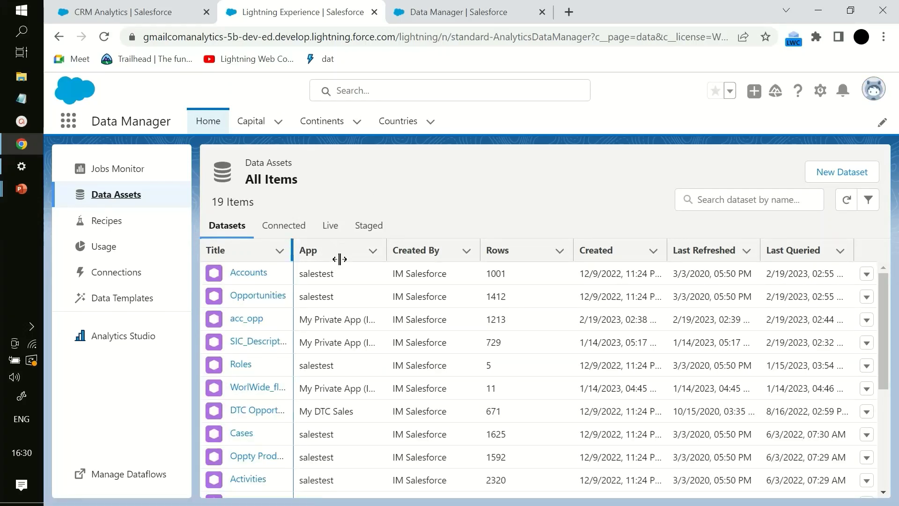
left_click_drag(333, 280, 332, 282)
scroll(332, 283, "down", 4)
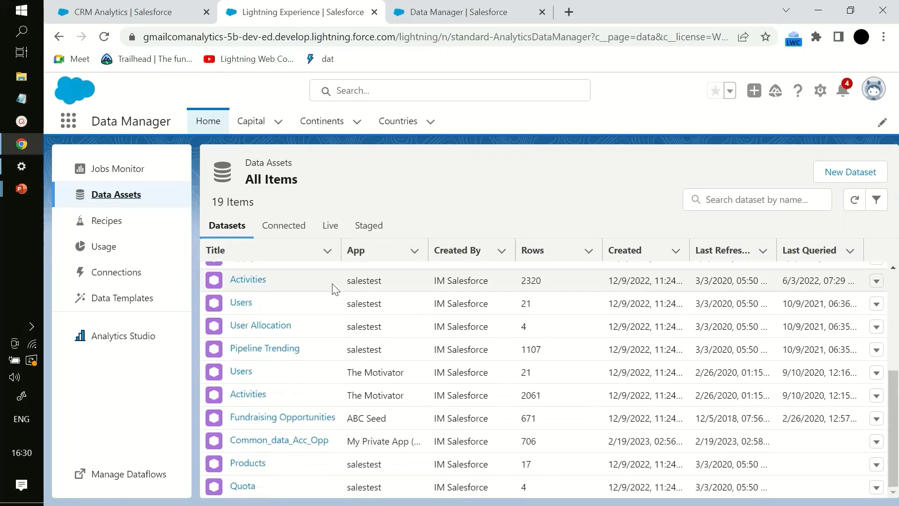
- Open the Common_data_Acc_Opp dataset's details page and start exploring the dataset in a new lens
left_click(271, 447)
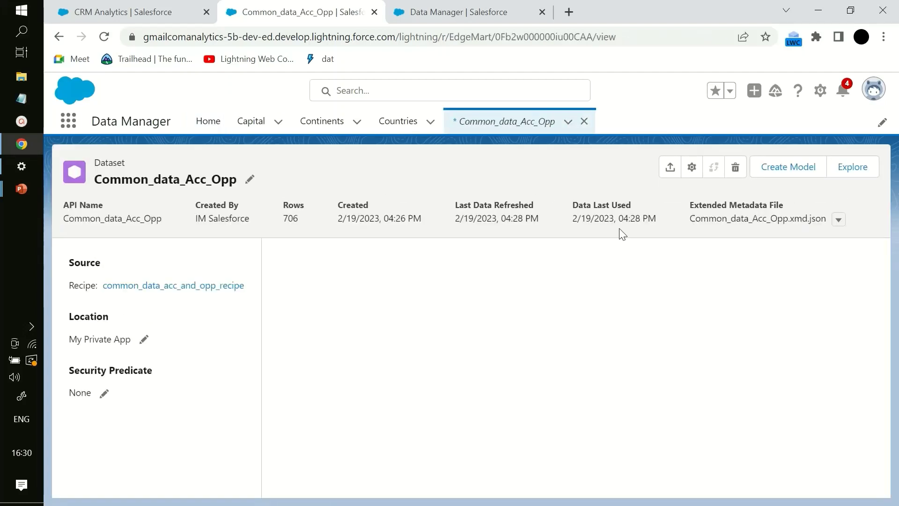
left_click(843, 169)
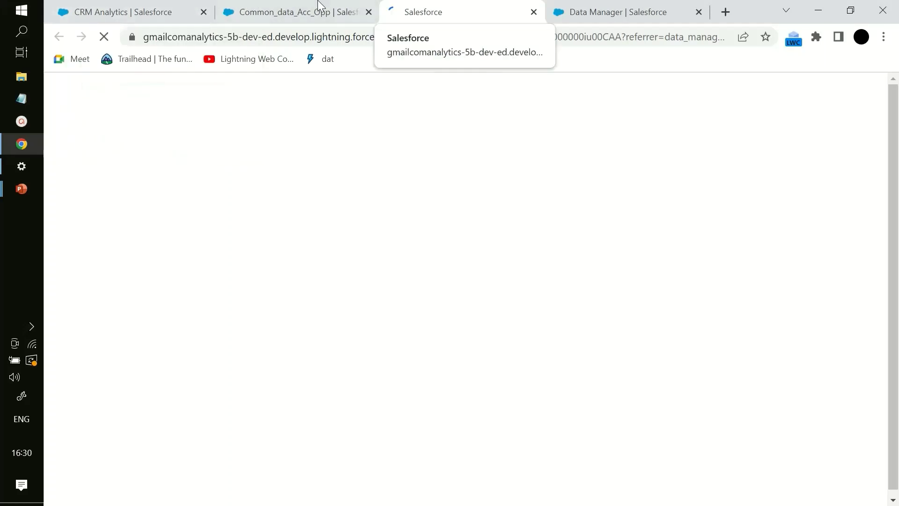
- Review the row count and other details on the Common_data_Acc_Opp dataset page while the lens loads, and return to the lens
left_click(349, 6)
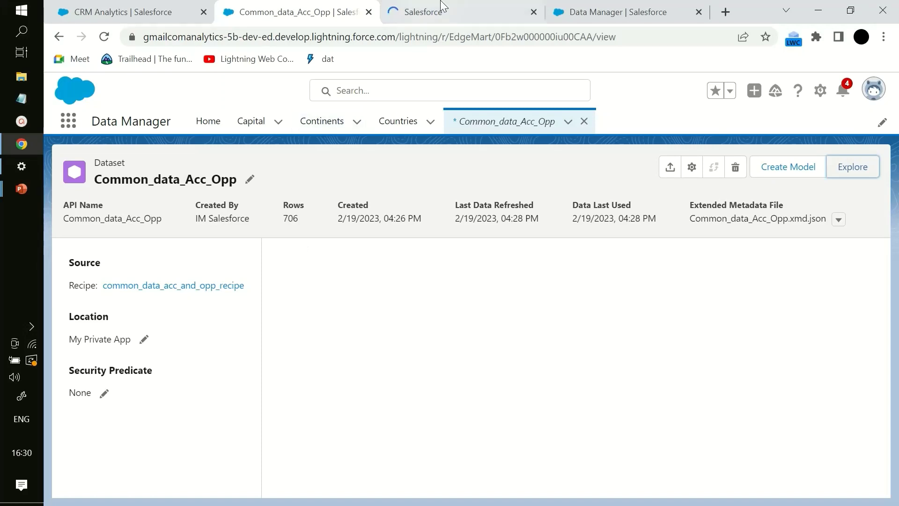
left_click(404, 10)
left_click(311, 10)
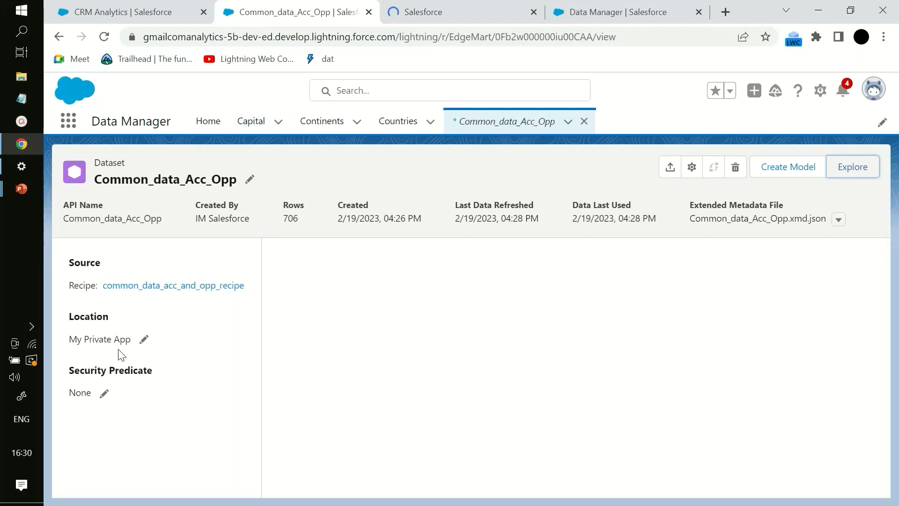
left_click(447, 6)
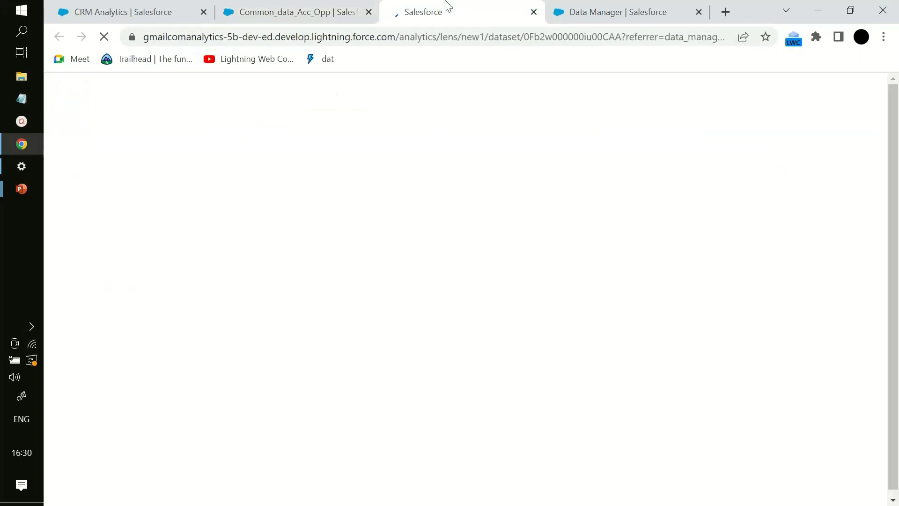
left_click(265, 5)
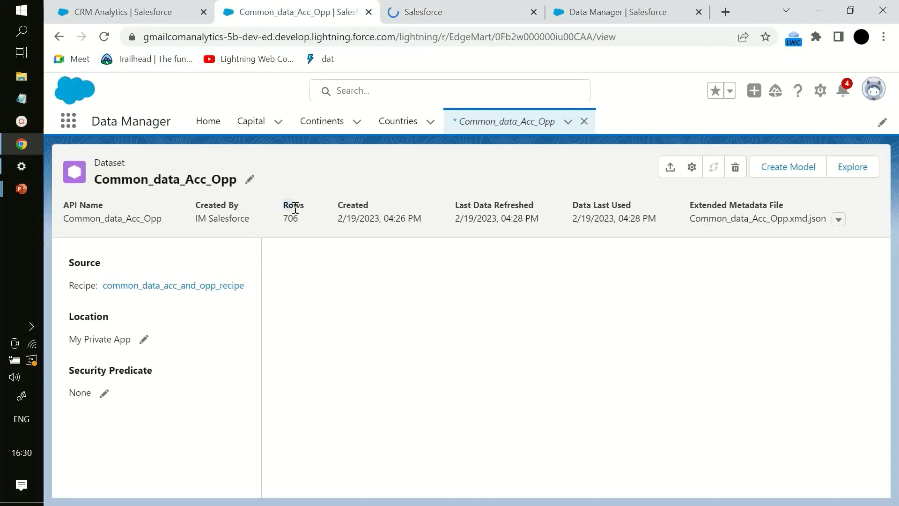
left_click_drag(295, 209, 305, 216)
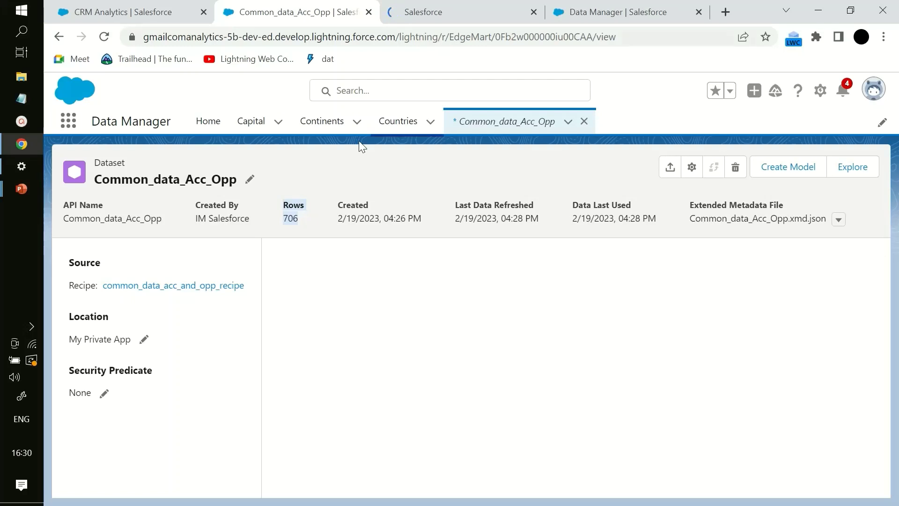
left_click(444, 14)
left_click(318, 6)
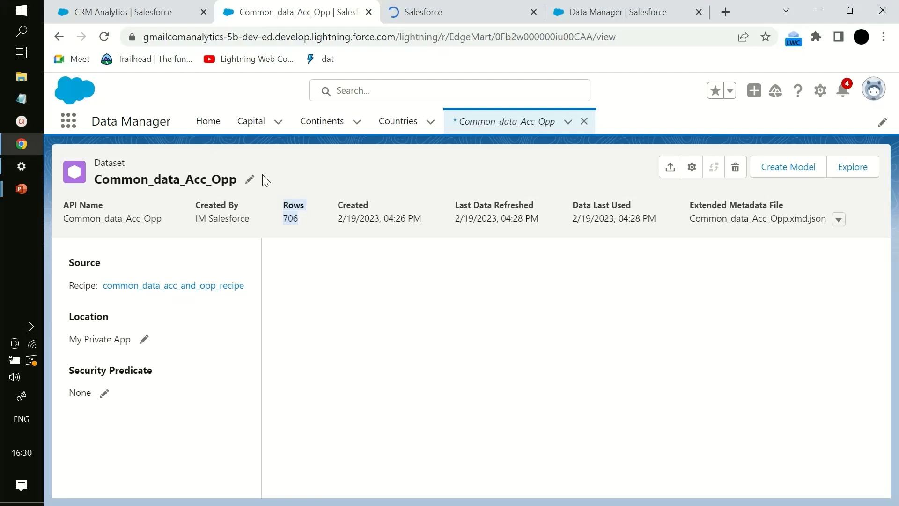
left_click(416, 11)
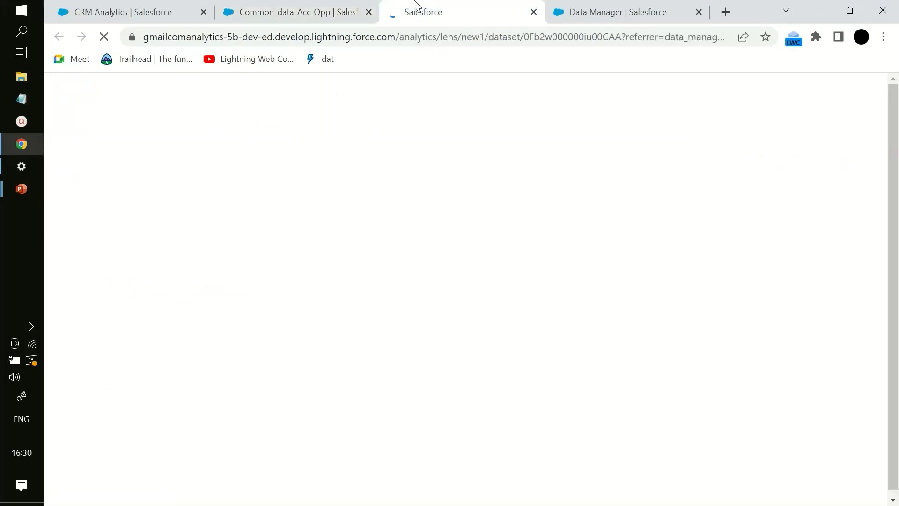
left_click(336, 6)
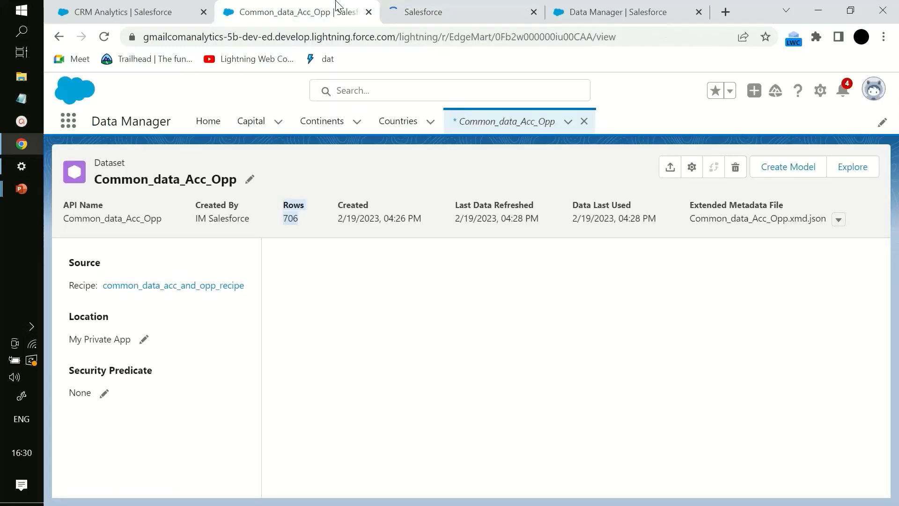
left_click(404, 7)
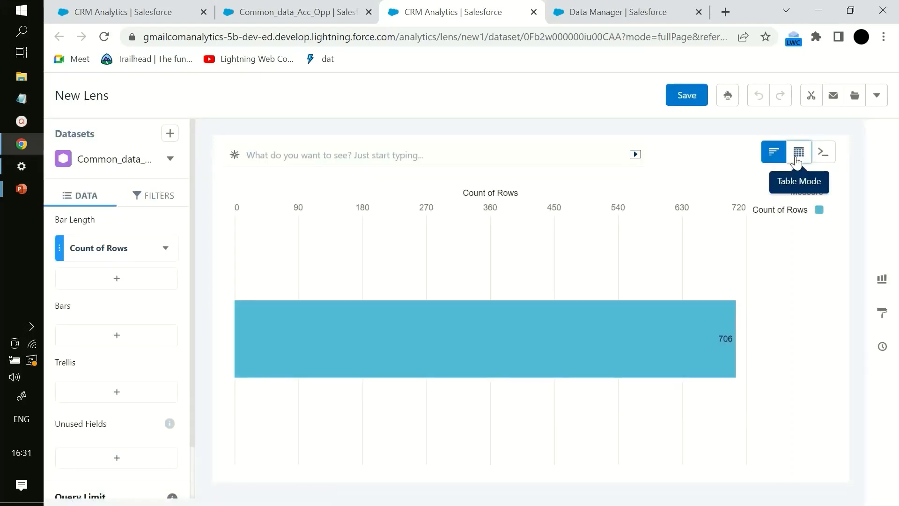
- Show the lens data in table mode and examine its rows, columns and filters
left_click(797, 161)
left_click(640, 197)
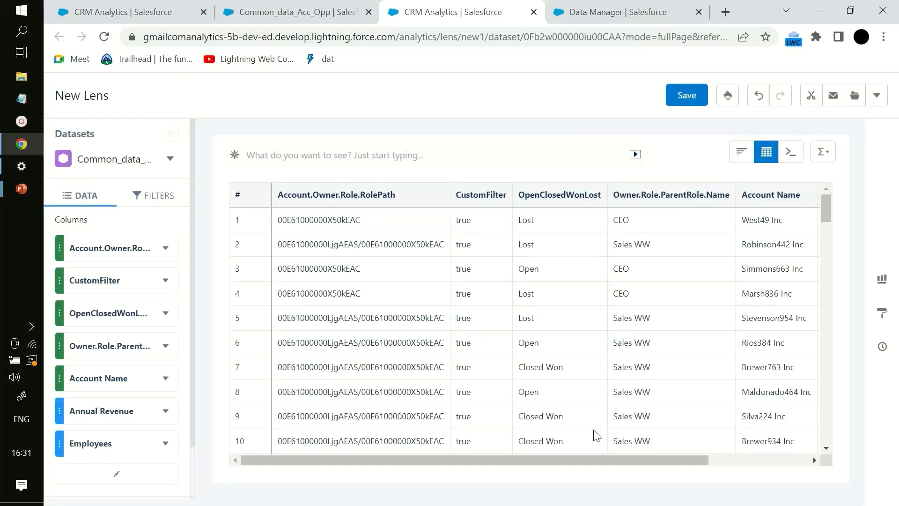
left_click_drag(627, 460, 597, 473)
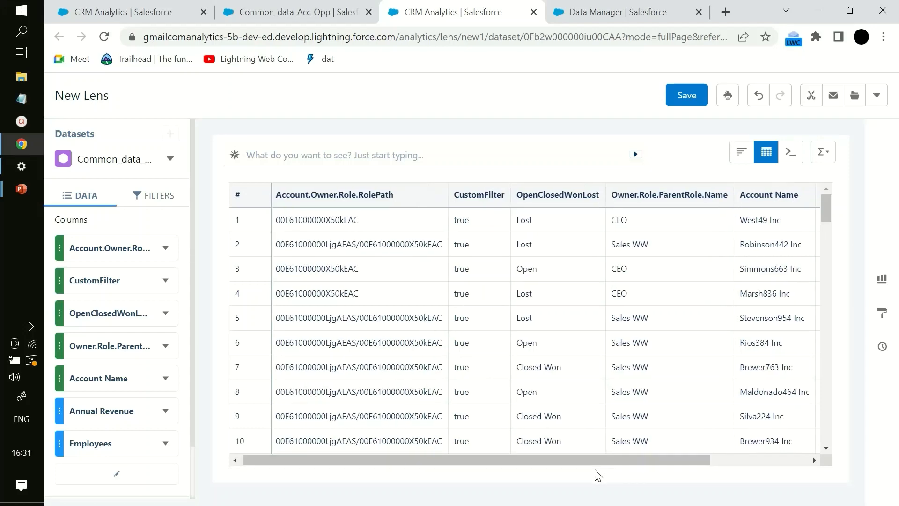
left_click_drag(827, 207, 815, 306)
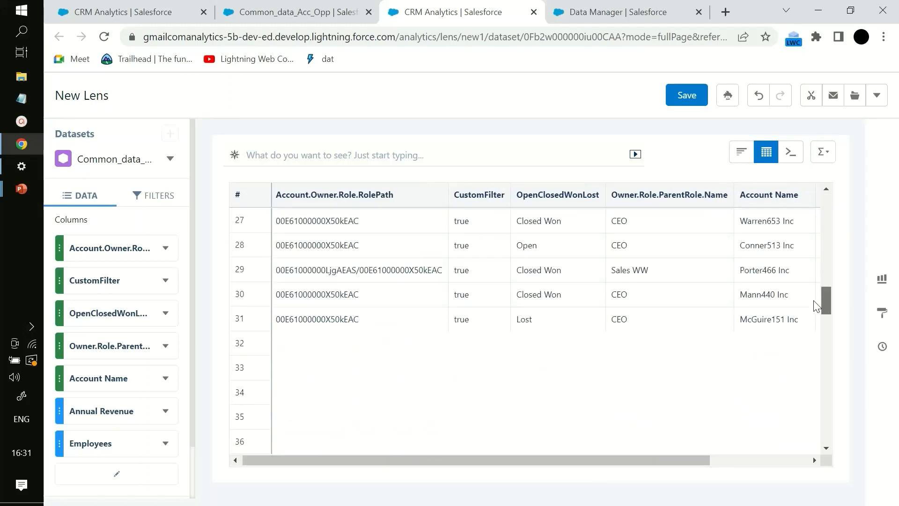
left_click(155, 194)
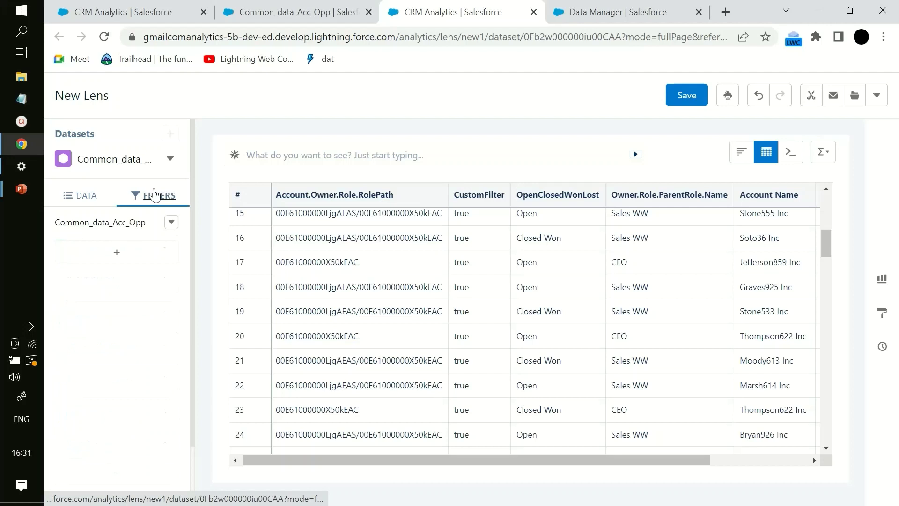
left_click(98, 202)
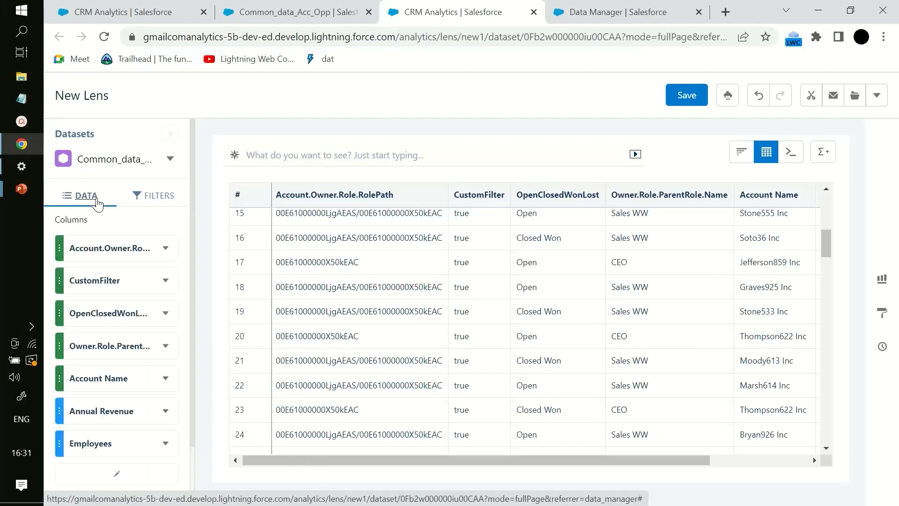